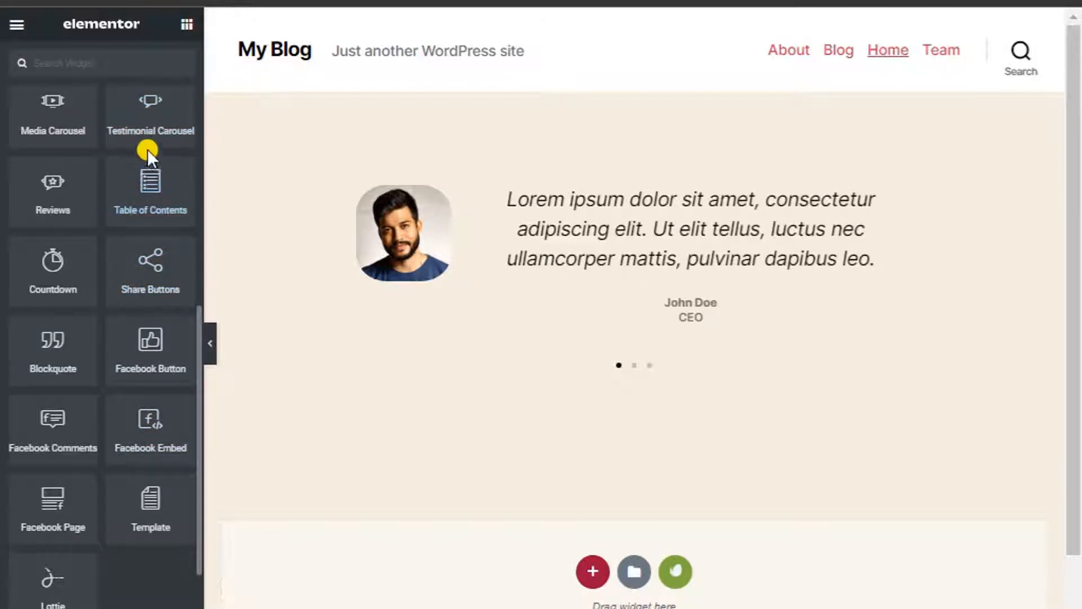
pyautogui.scroll(2, 148, 148)
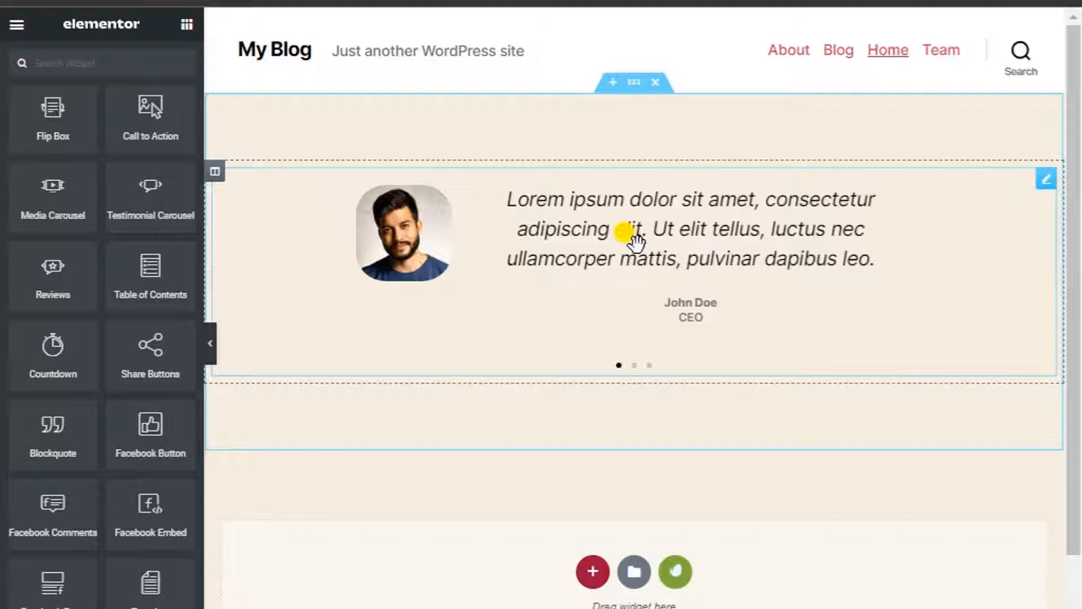
pyautogui.click(632, 365)
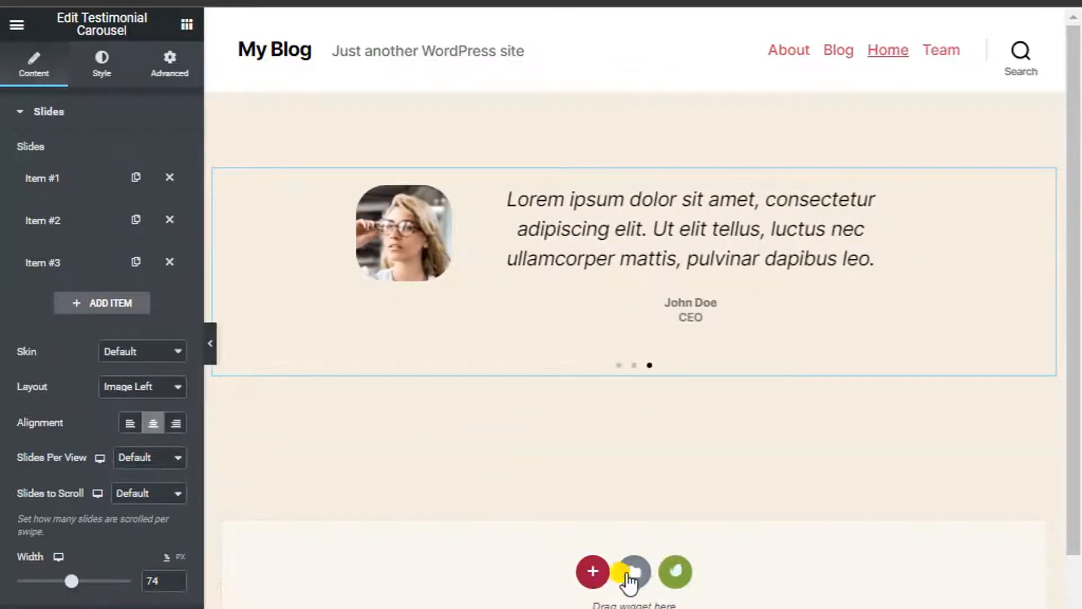
pyautogui.click(629, 551)
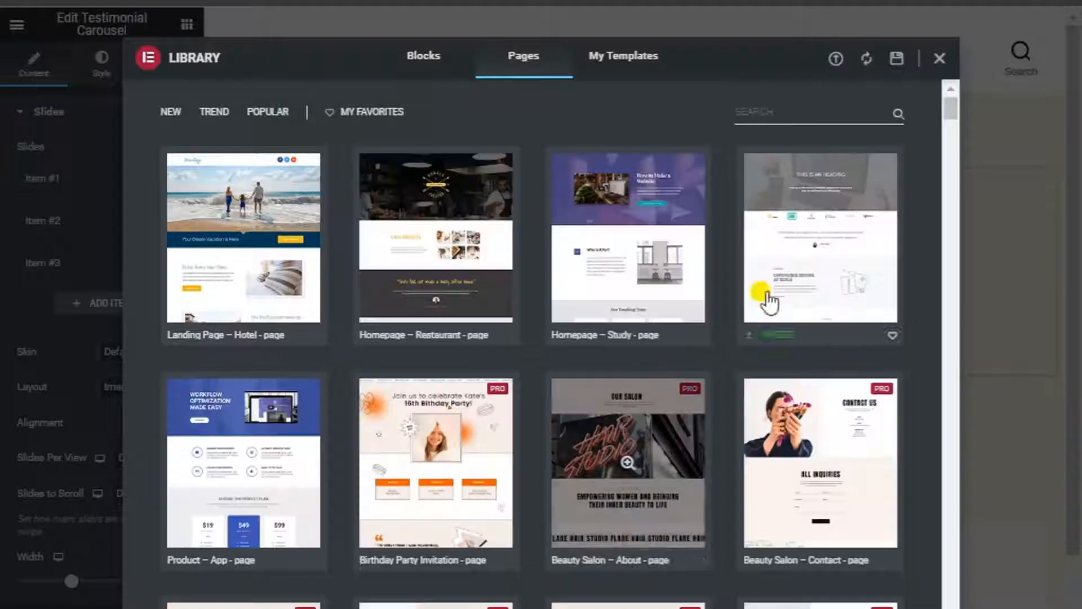
pyautogui.click(937, 56)
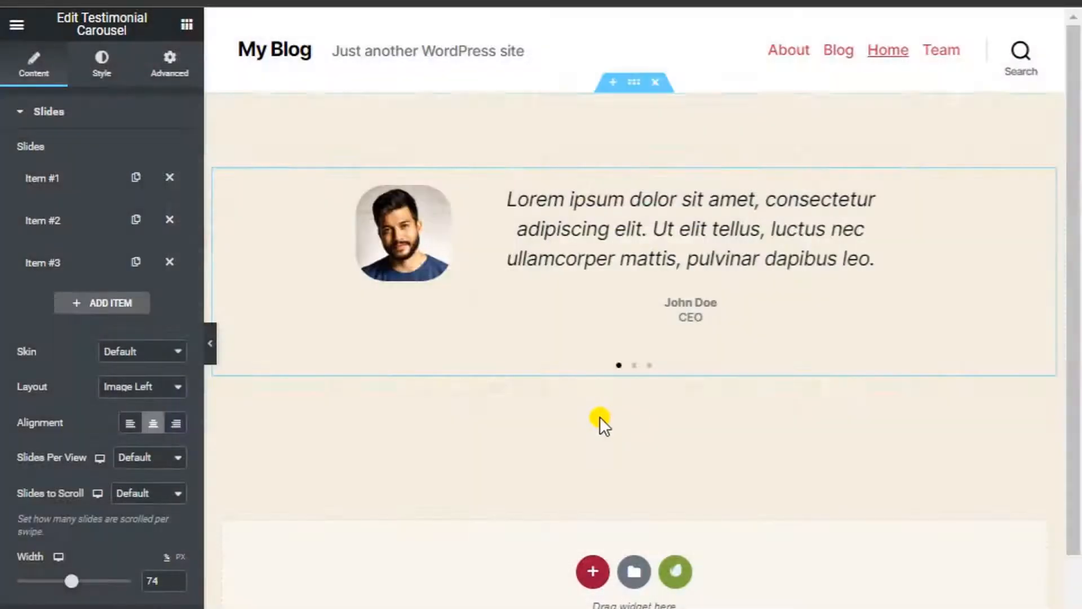
# Step: Add a second Testimonial Carousel widget in a new section below the existing testimonial section
pyautogui.click(187, 23)
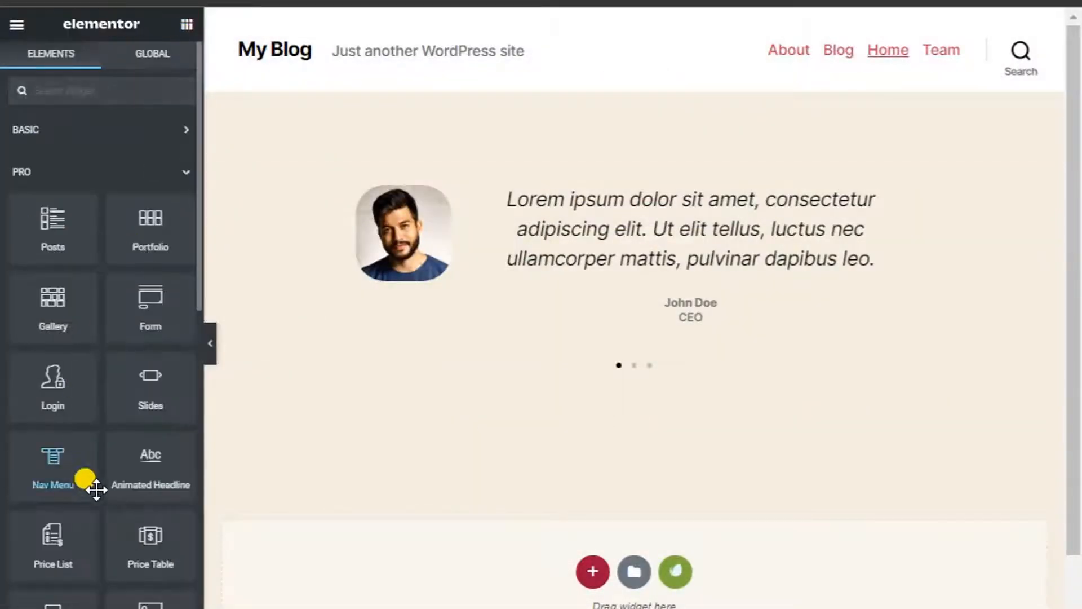
pyautogui.scroll(-6, 99, 495)
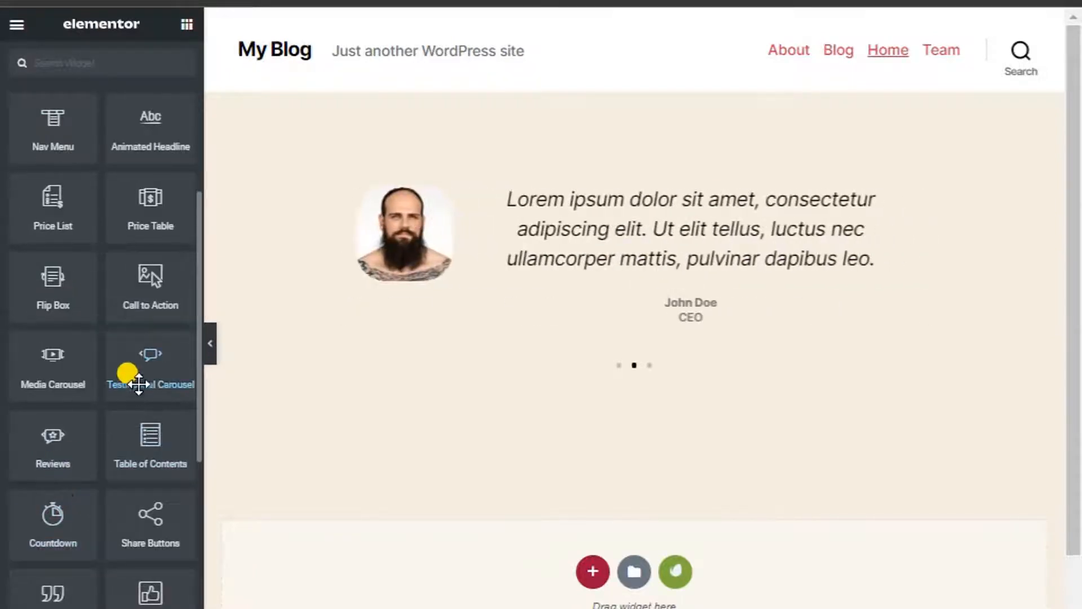
pyautogui.moveTo(134, 391); pyautogui.dragTo(591, 561)
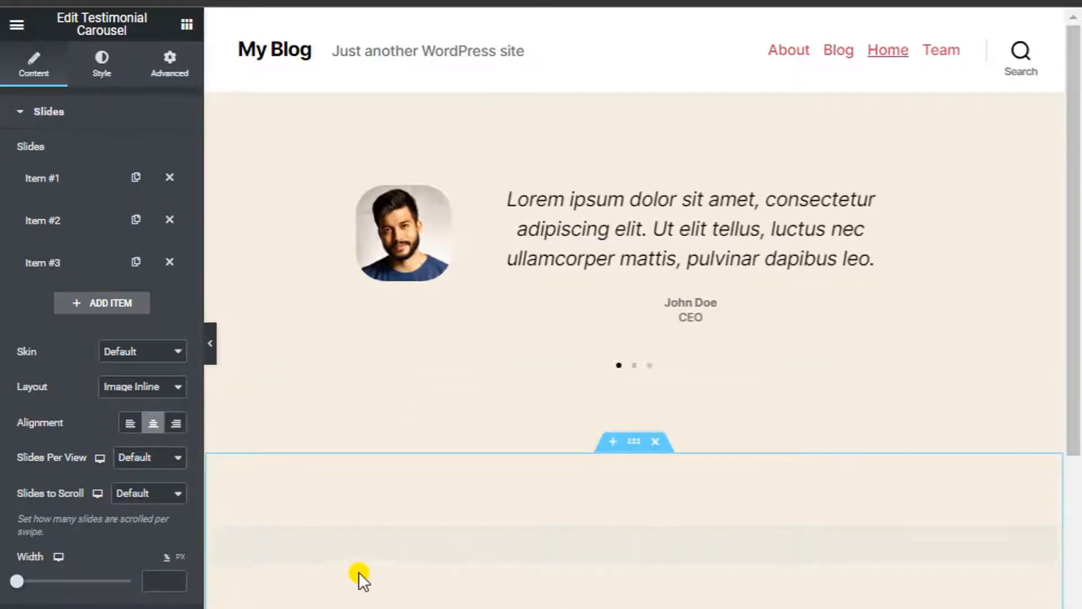
pyautogui.scroll(-3, 444, 564)
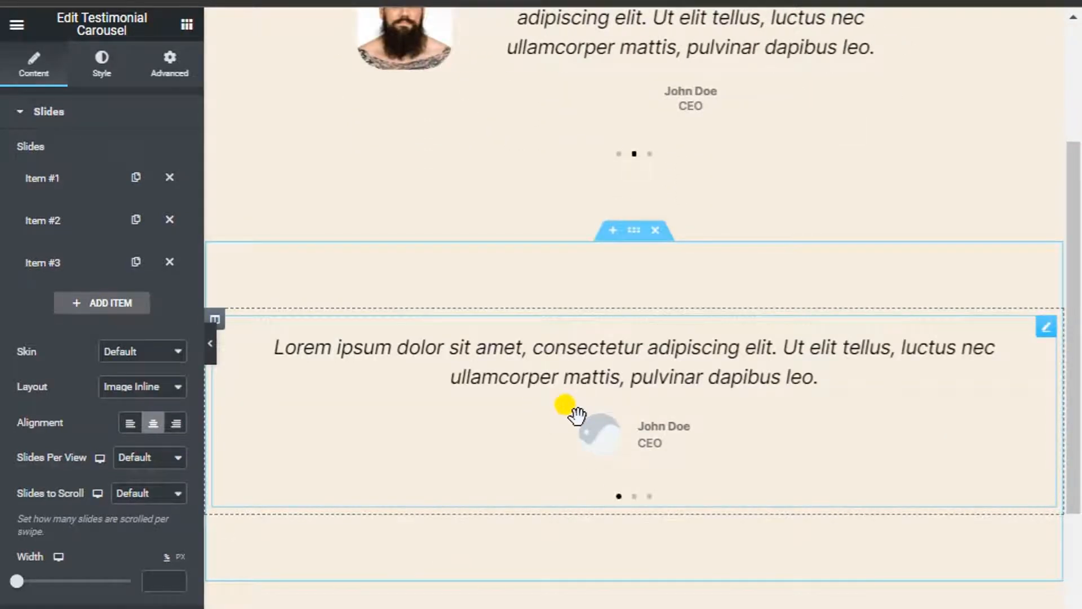
# Step: Delete the original testimonial section above the newly added carousel
pyautogui.scroll(2, 575, 415)
pyautogui.scroll(2, 577, 411)
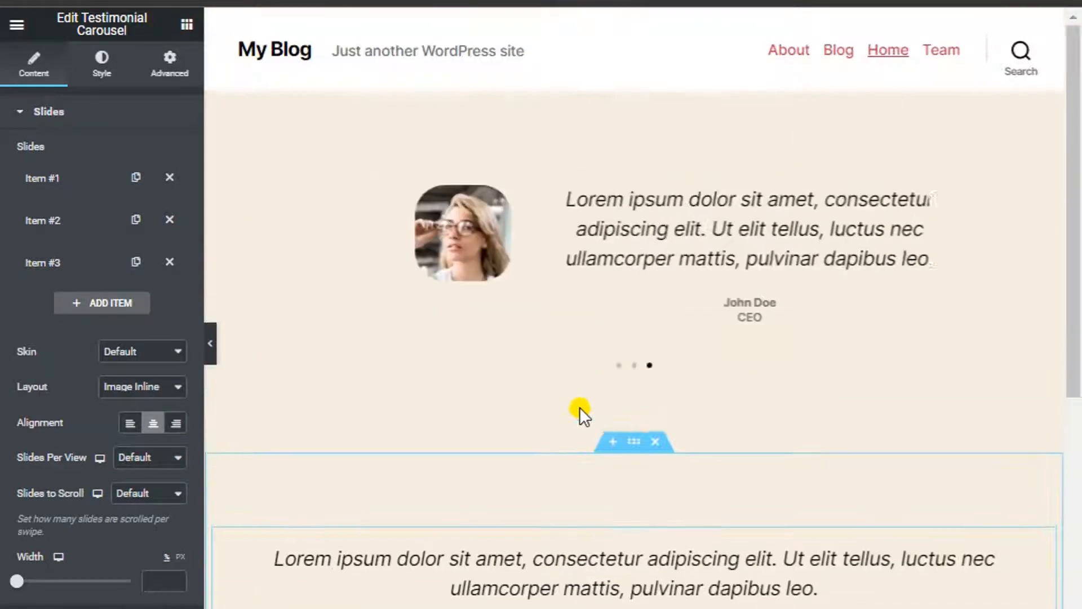
pyautogui.click(655, 81)
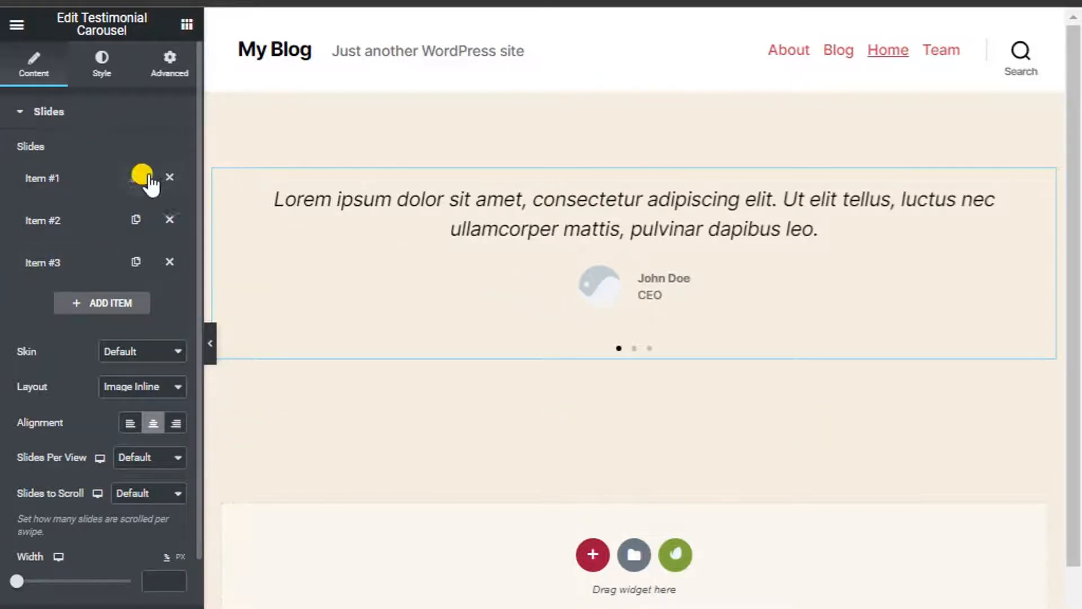
# Step: Set the first slide's image to the media library portrait of the dark-haired bearded man in a navy T-shirt
pyautogui.click(53, 178)
pyautogui.moveTo(83, 279); pyautogui.dragTo(24, 234)
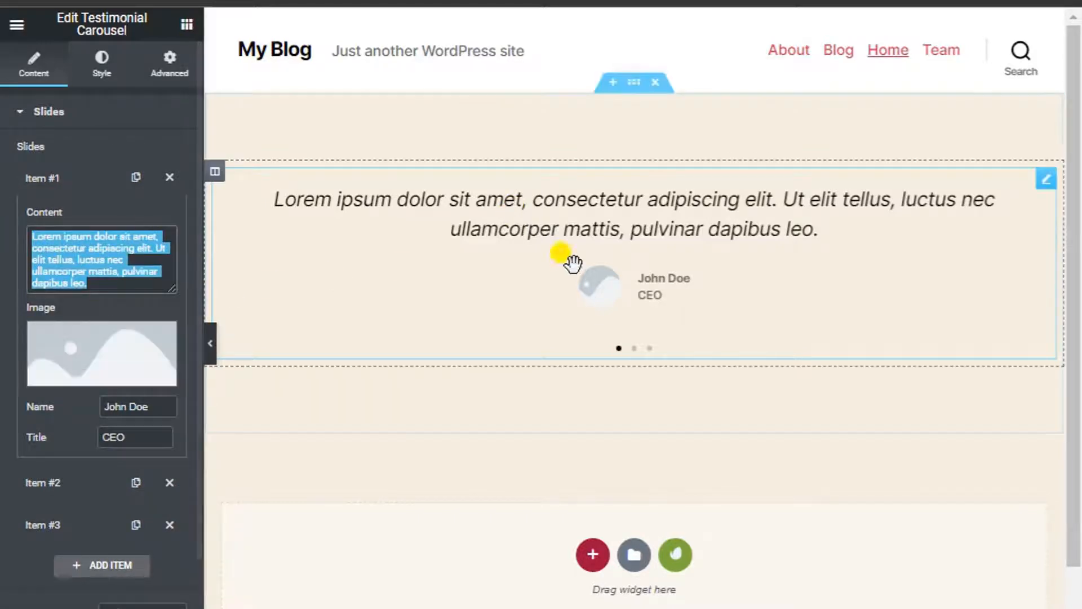
pyautogui.moveTo(161, 406); pyautogui.dragTo(90, 388)
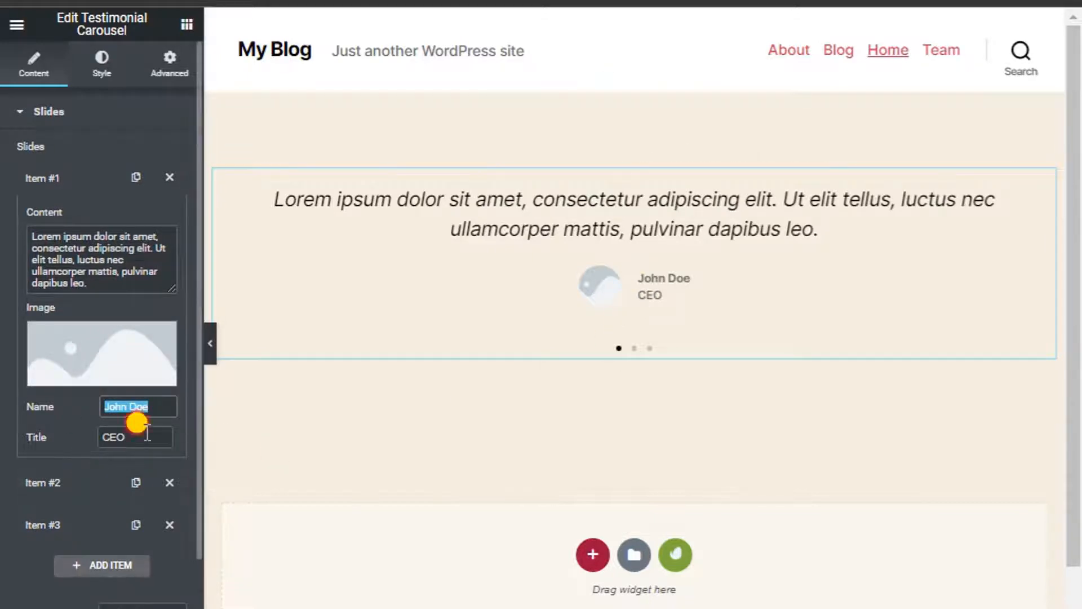
pyautogui.moveTo(141, 438); pyautogui.dragTo(97, 439)
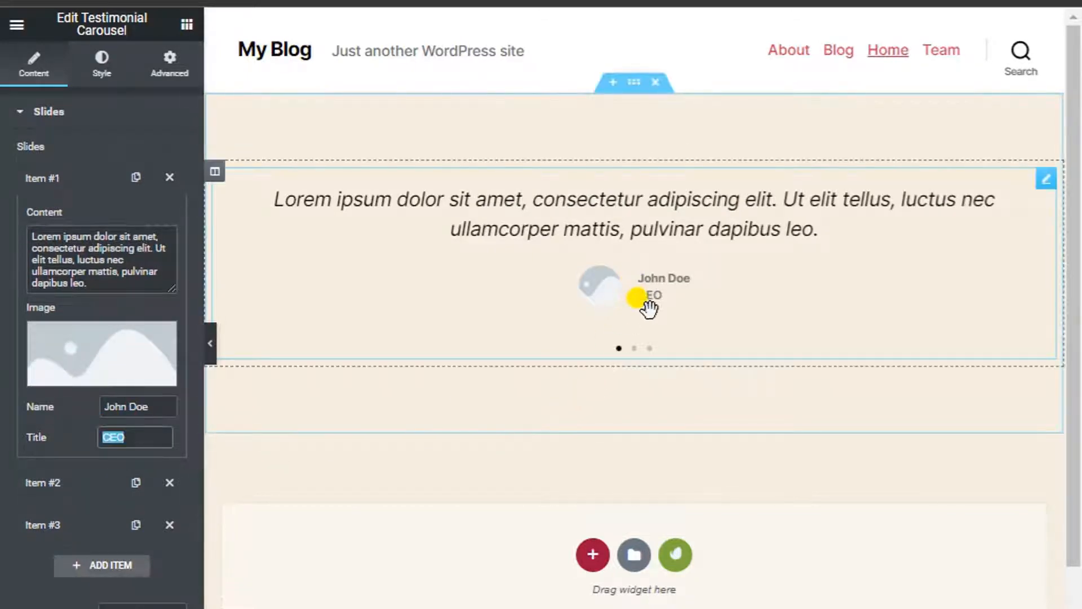
pyautogui.click(90, 361)
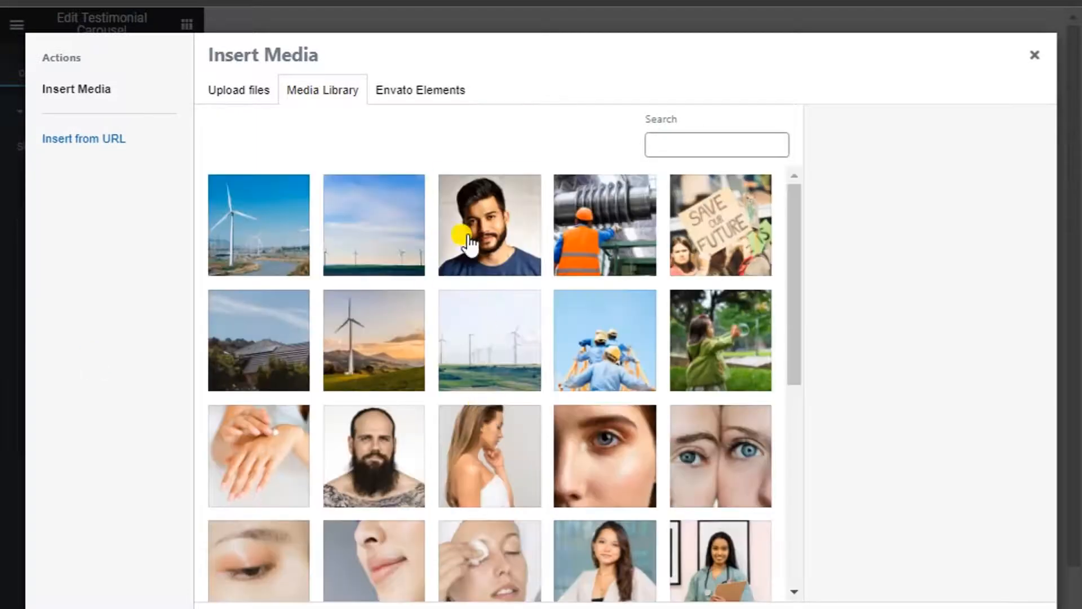
pyautogui.click(463, 243)
pyautogui.click(1010, 606)
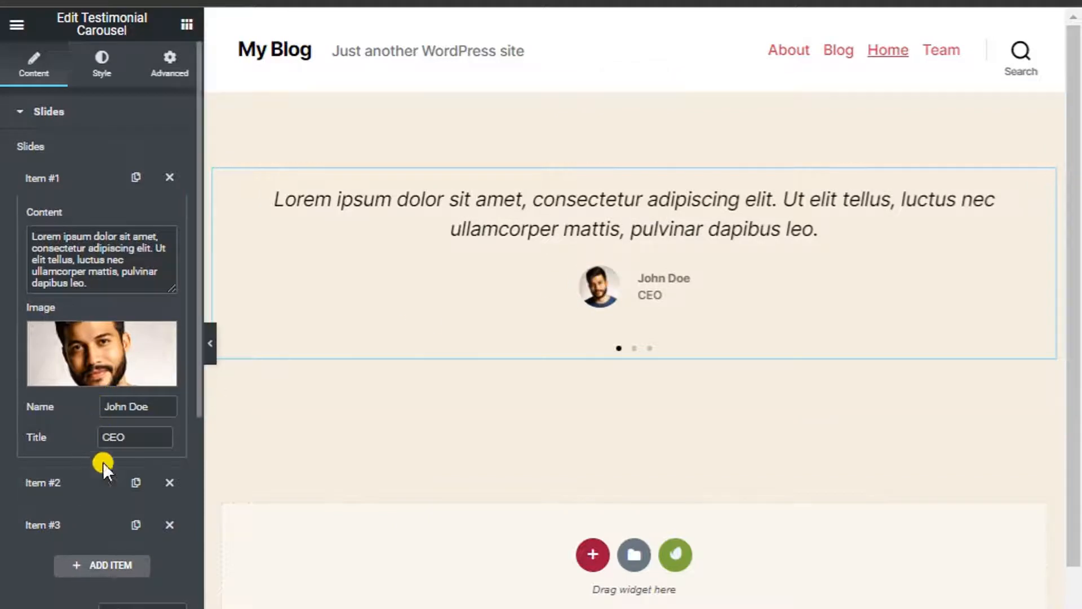
pyautogui.click(68, 186)
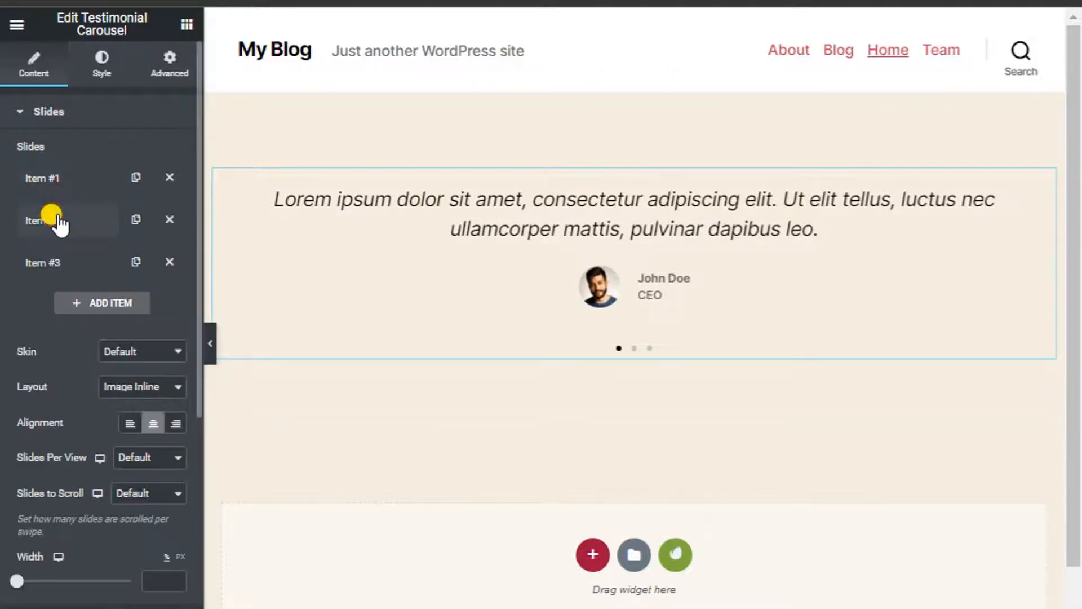
# Step: Set the second slide's image to the media library photo of the doctor with a stethoscope and clipboard
pyautogui.click(50, 217)
pyautogui.click(73, 404)
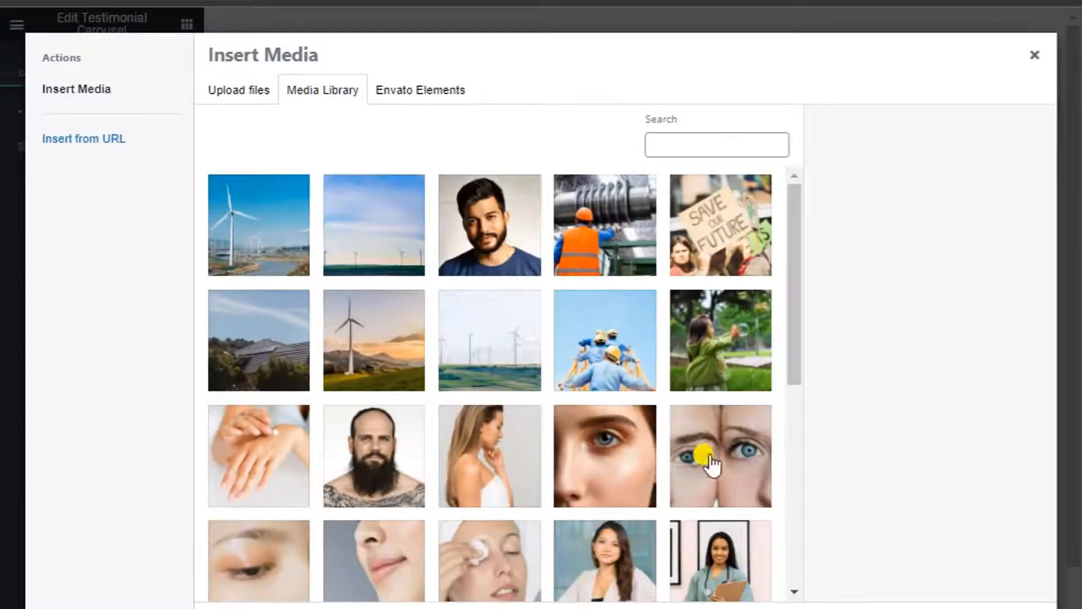
pyautogui.scroll(-5, 664, 459)
pyautogui.click(727, 356)
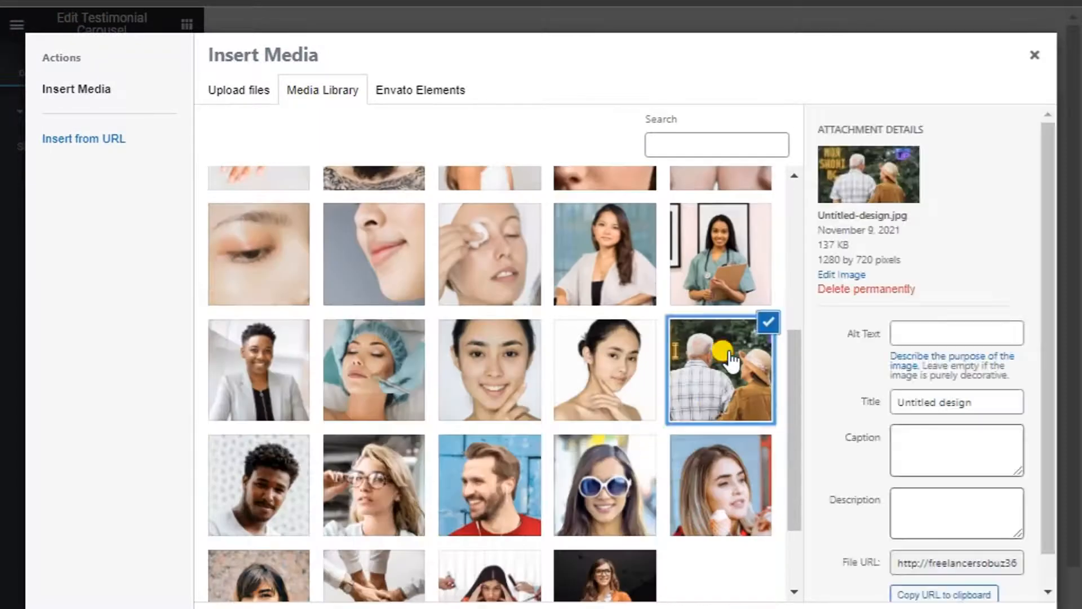
pyautogui.click(723, 257)
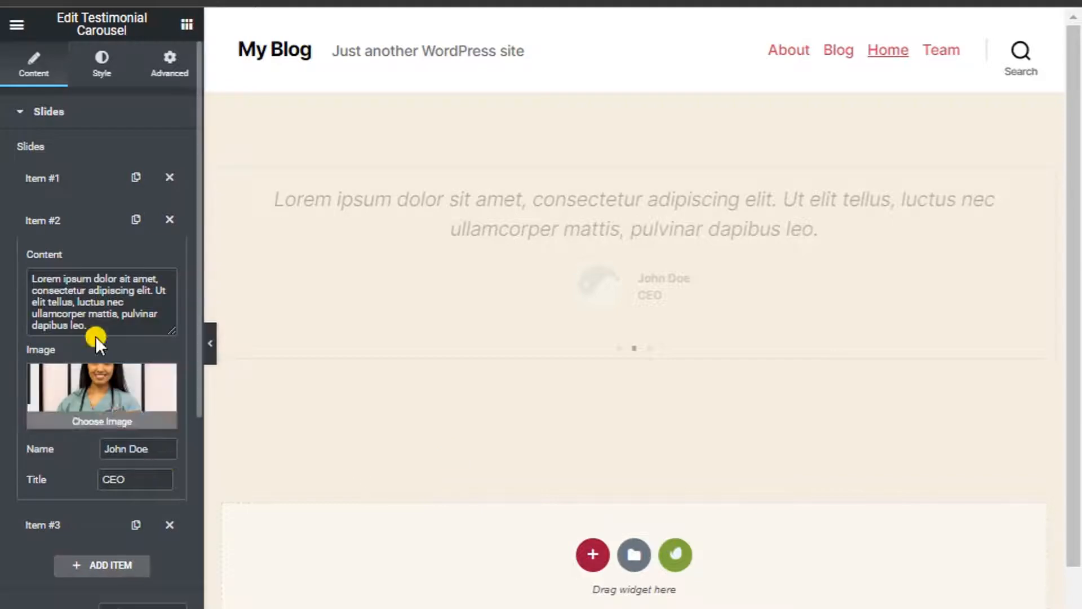
pyautogui.click(52, 225)
# Step: Set the third slide's image to av2.jpg, the woman wearing sunglasses, from the media library
pyautogui.click(51, 263)
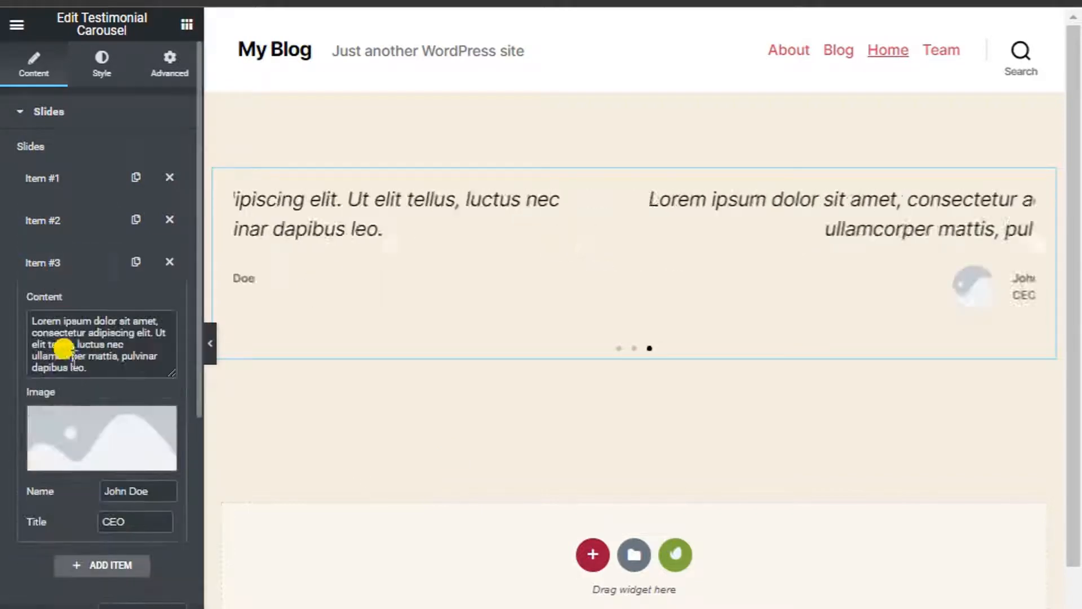
pyautogui.click(62, 438)
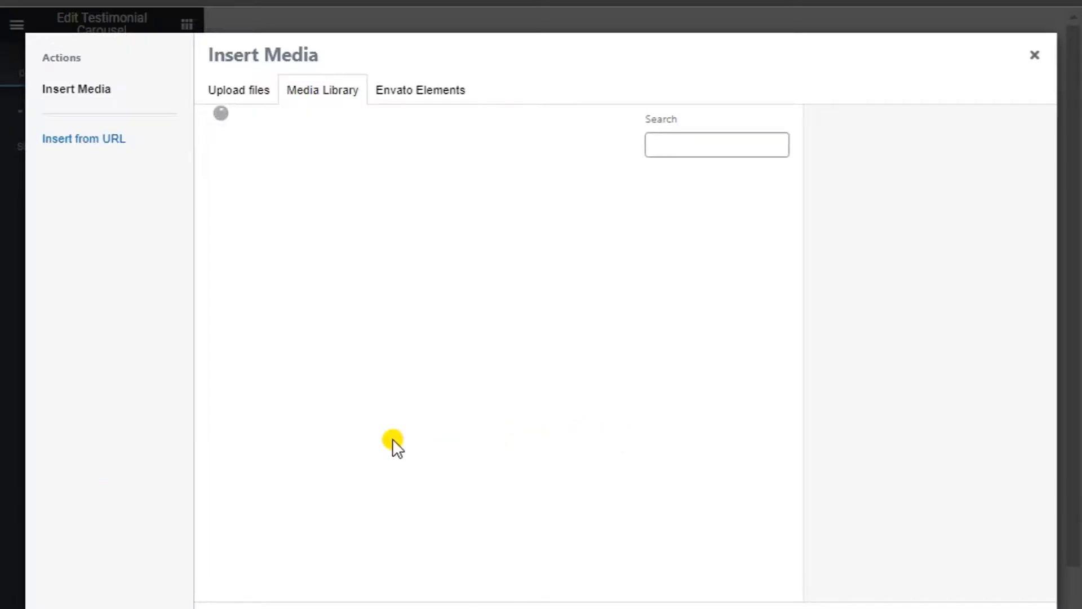
pyautogui.scroll(-4, 387, 447)
pyautogui.click(231, 495)
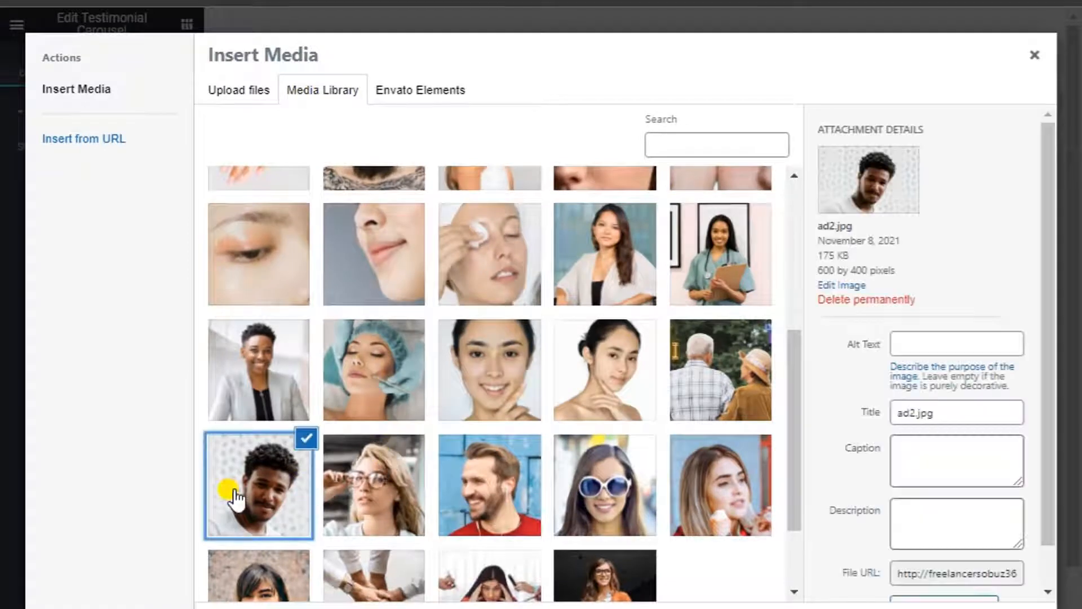
pyautogui.click(679, 522)
pyautogui.click(612, 512)
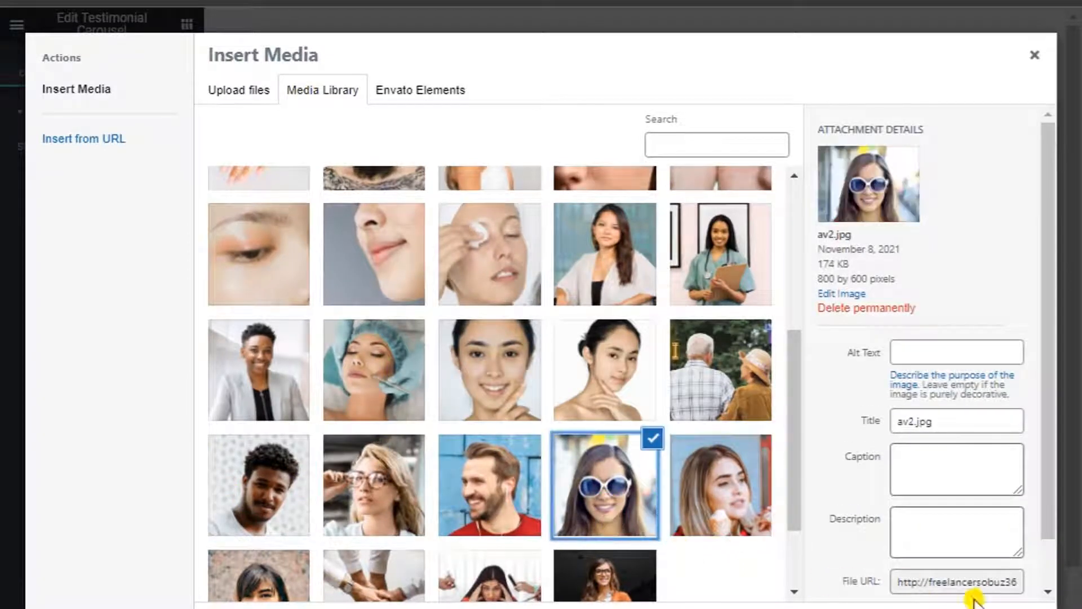
pyautogui.click(980, 602)
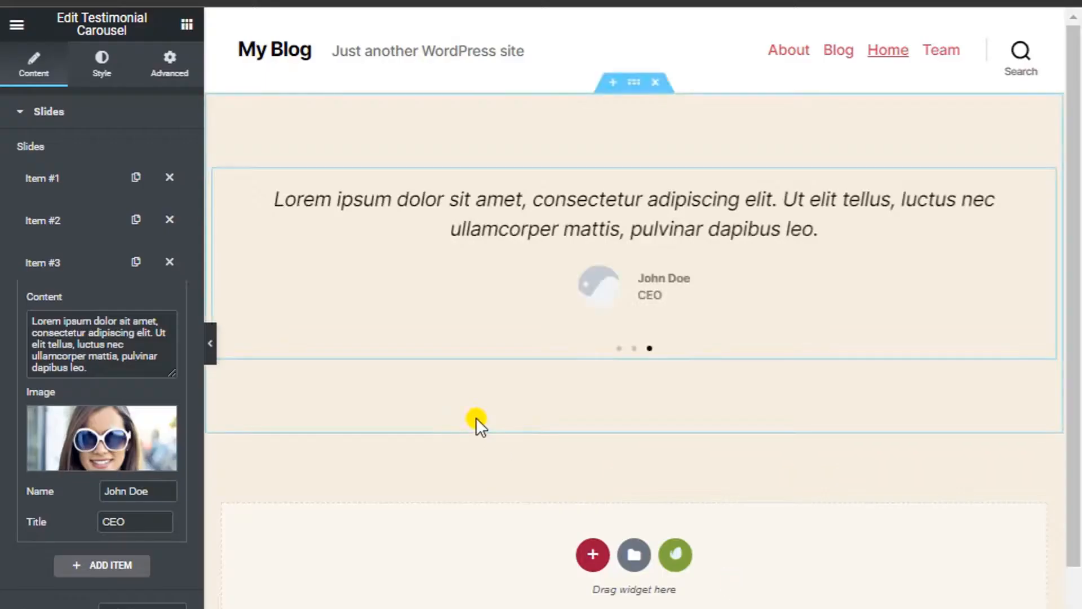
pyautogui.click(65, 265)
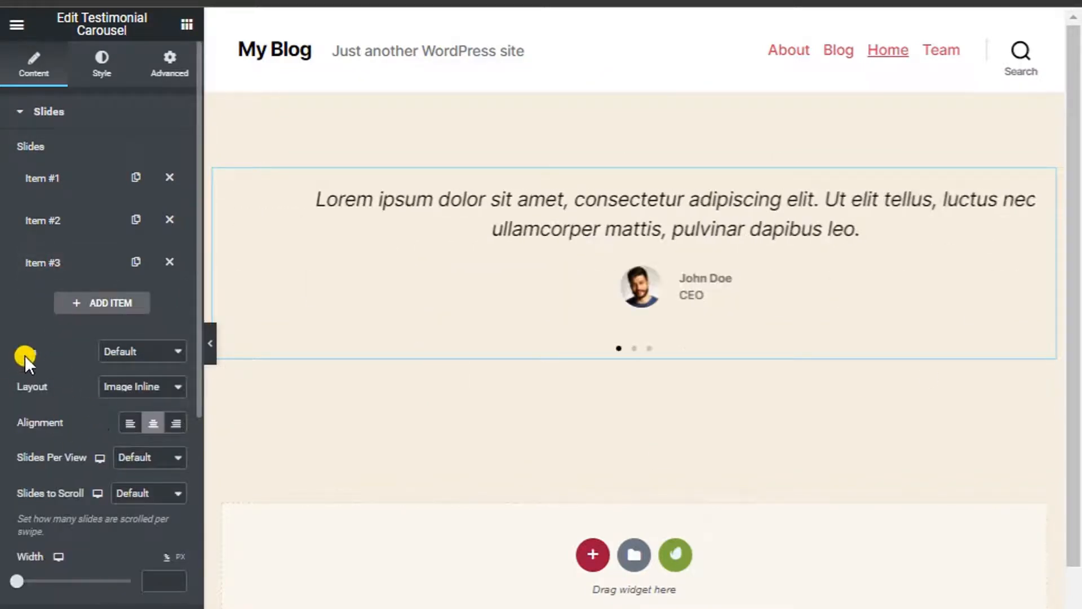
# Step: Try the Bubble skin on the testimonial carousel and return the skin to Default
pyautogui.click(113, 352)
pyautogui.click(125, 384)
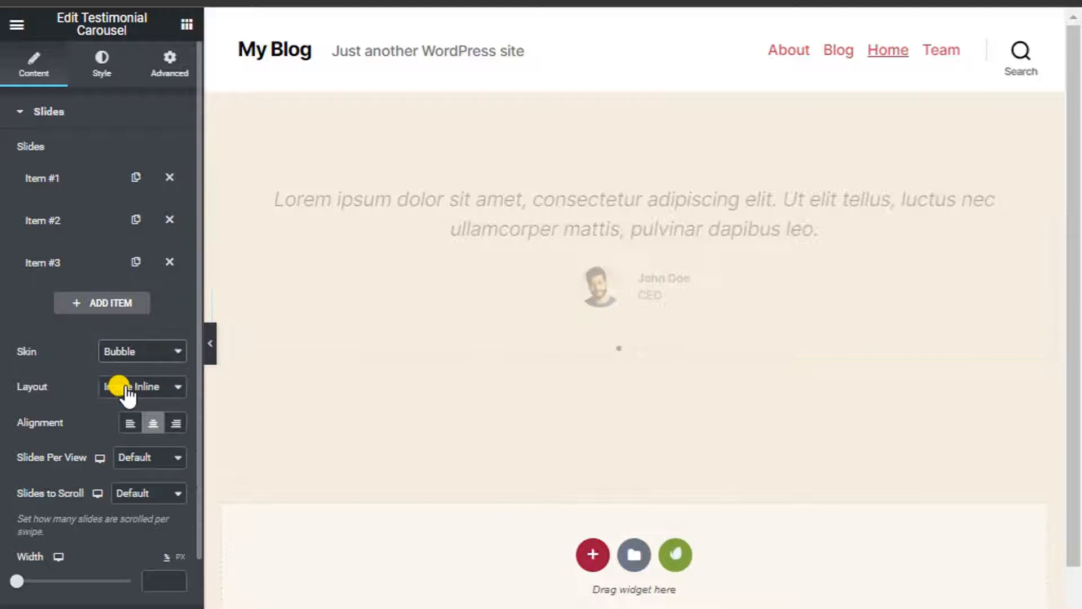
pyautogui.click(119, 351)
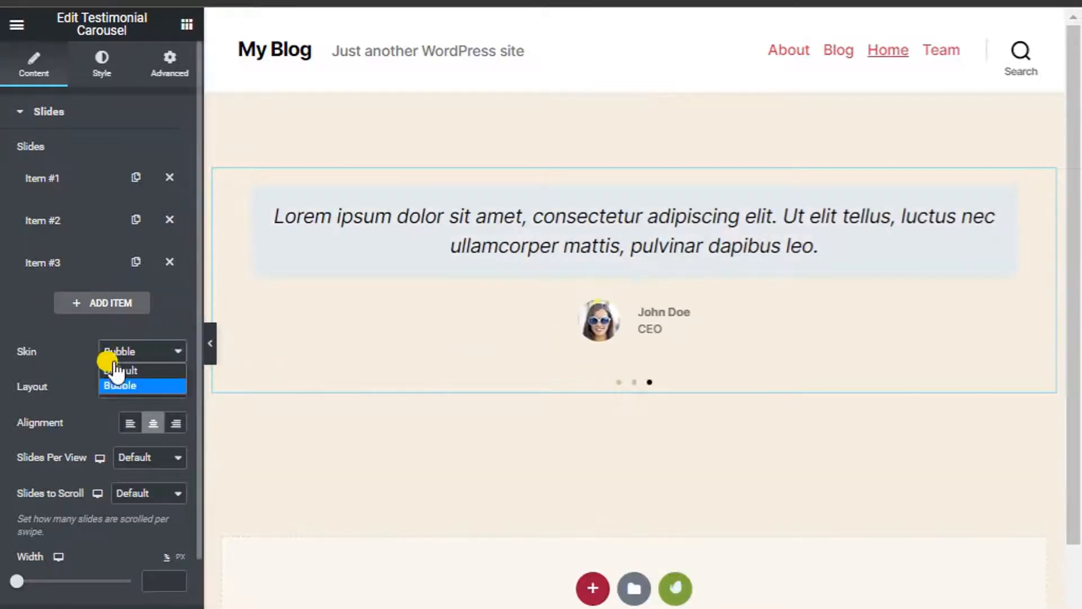
pyautogui.click(113, 369)
# Step: Set the carousel's layout to Image Left and its width to 72%, keeping the default slides per view
pyautogui.click(115, 389)
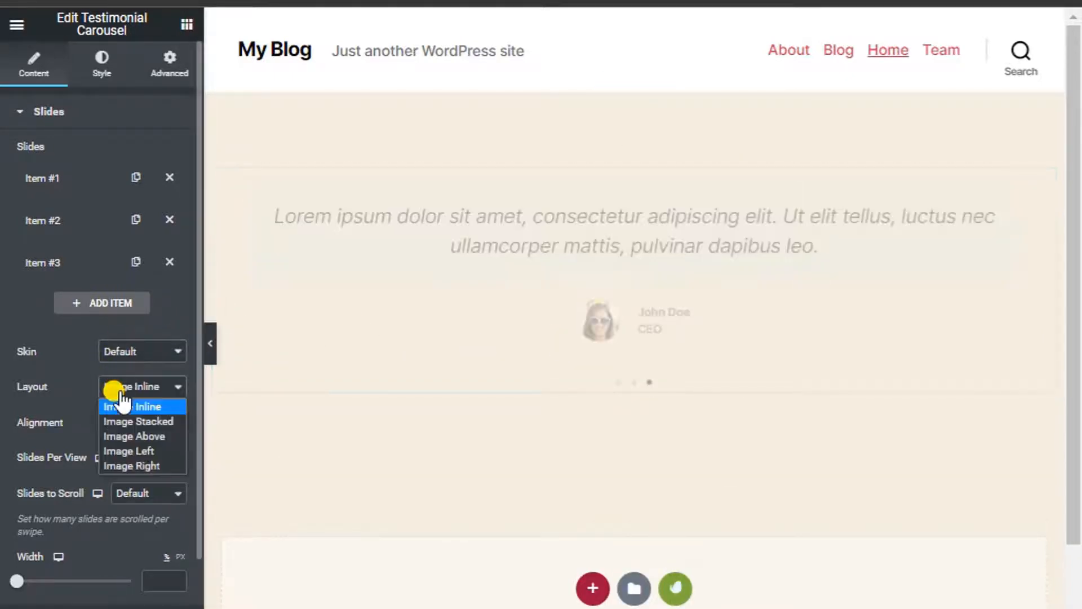
pyautogui.click(130, 450)
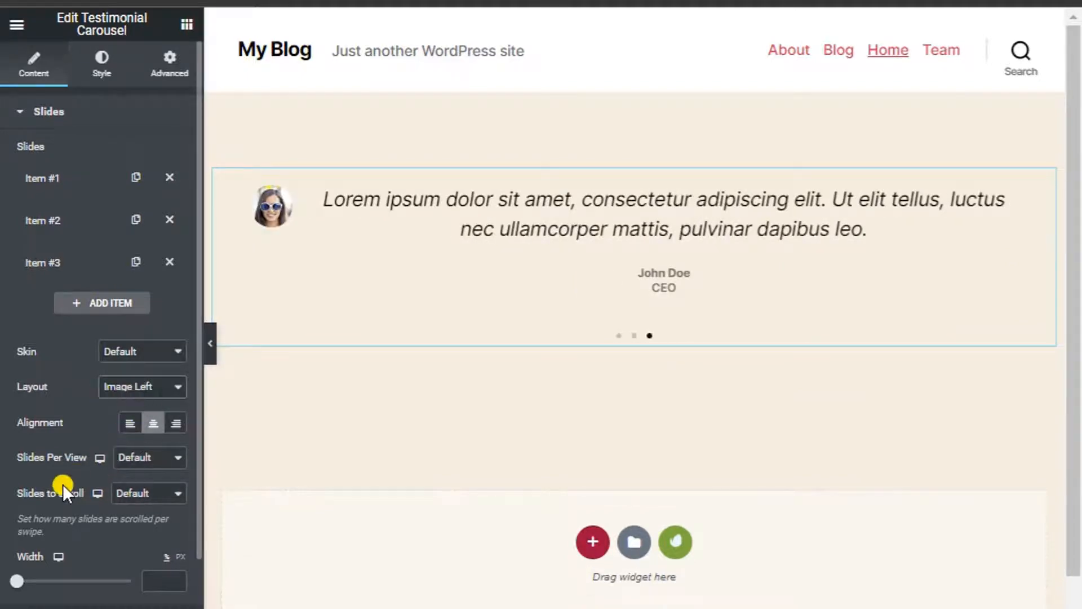
pyautogui.click(143, 461)
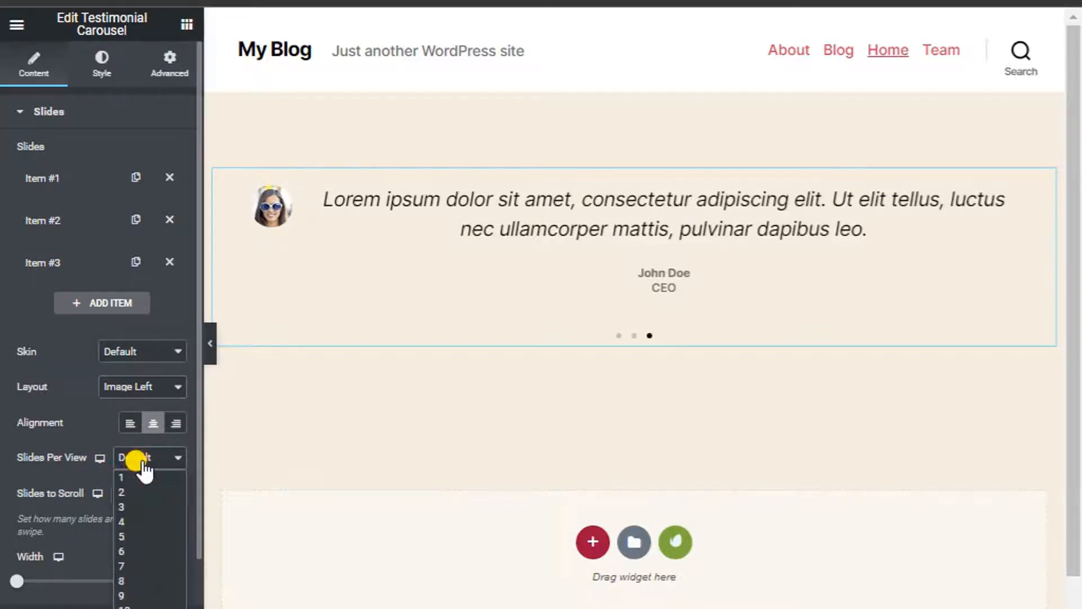
pyautogui.click(136, 461)
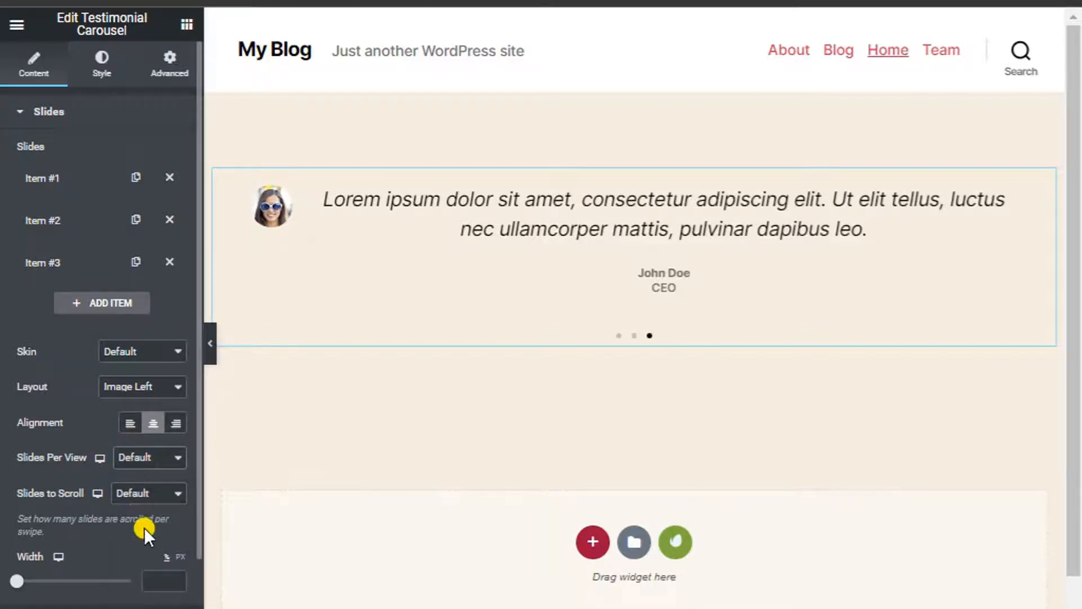
pyautogui.moveTo(14, 584); pyautogui.dragTo(66, 589)
pyautogui.scroll(-3, 68, 592)
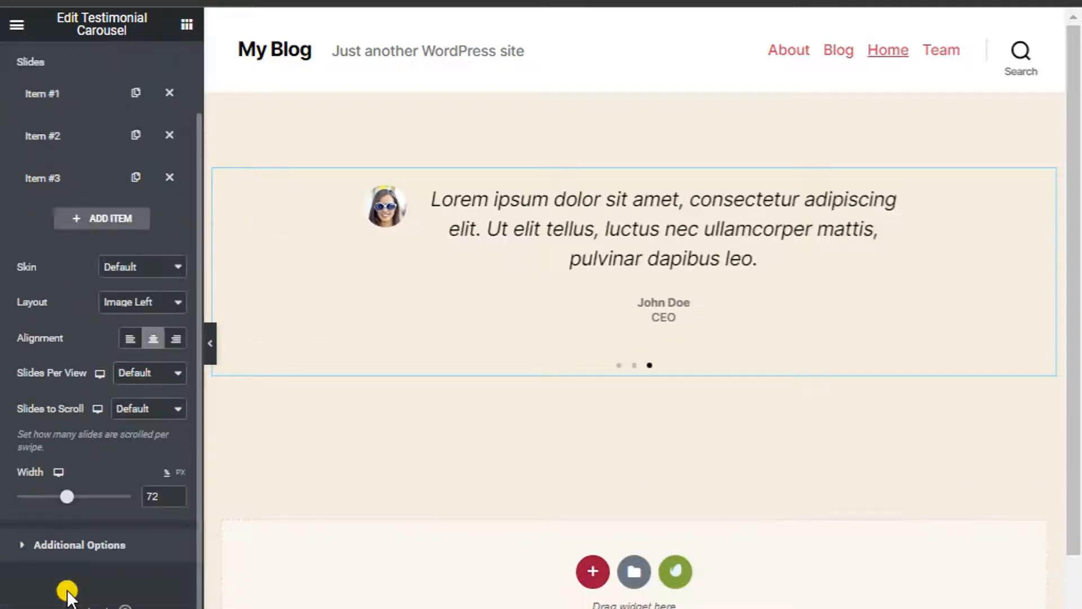
# Step: Examine the carousel's additional options, including the available pagination types
pyautogui.scroll(3, 65, 580)
pyautogui.click(56, 113)
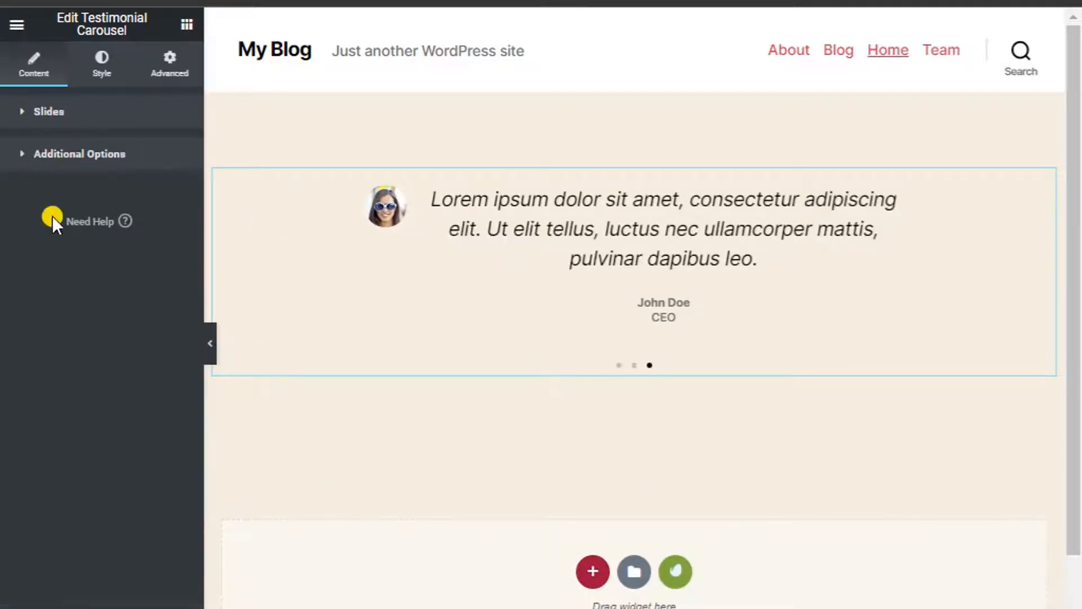
pyautogui.click(67, 155)
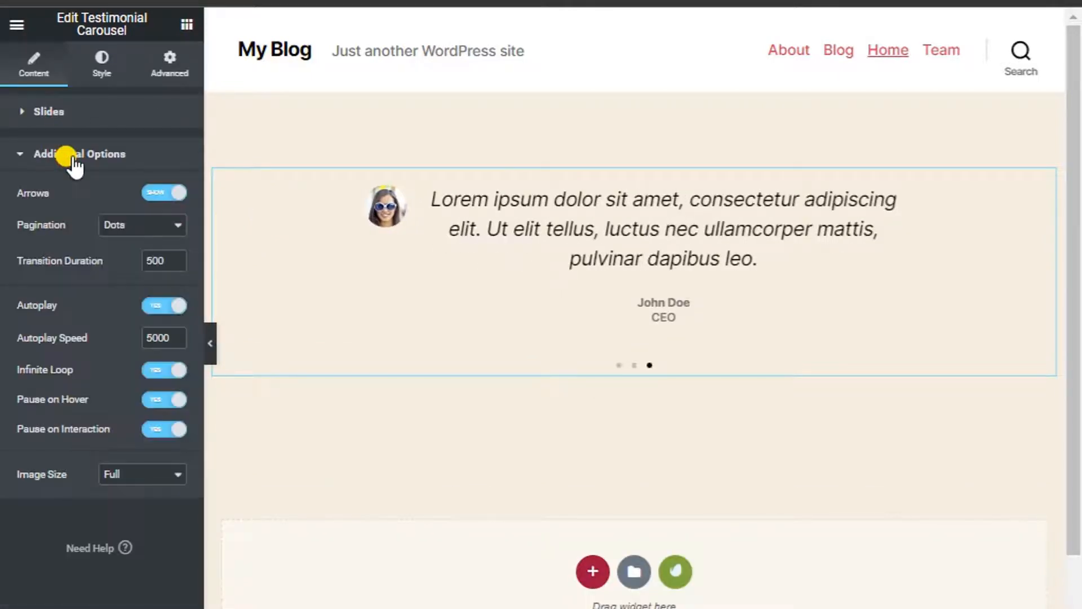
pyautogui.click(121, 227)
pyautogui.click(148, 226)
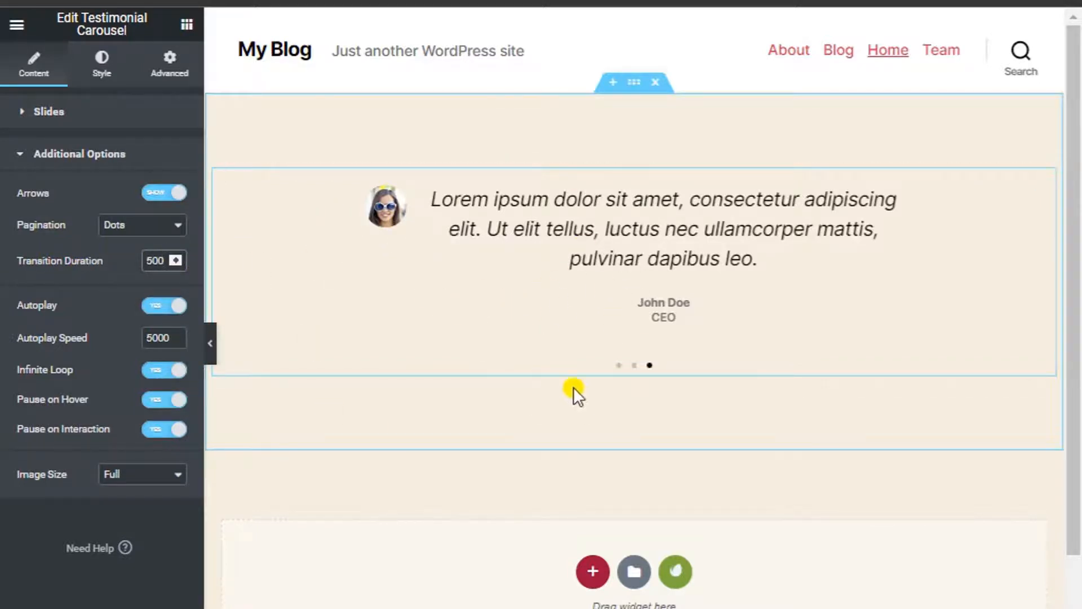
pyautogui.doubleClick(158, 337)
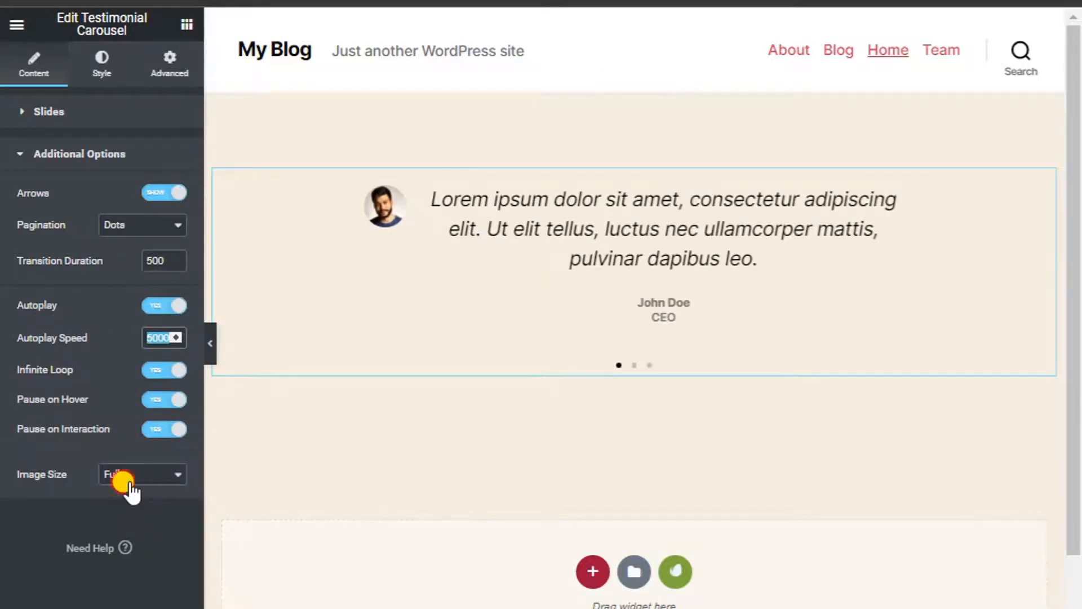
pyautogui.click(129, 484)
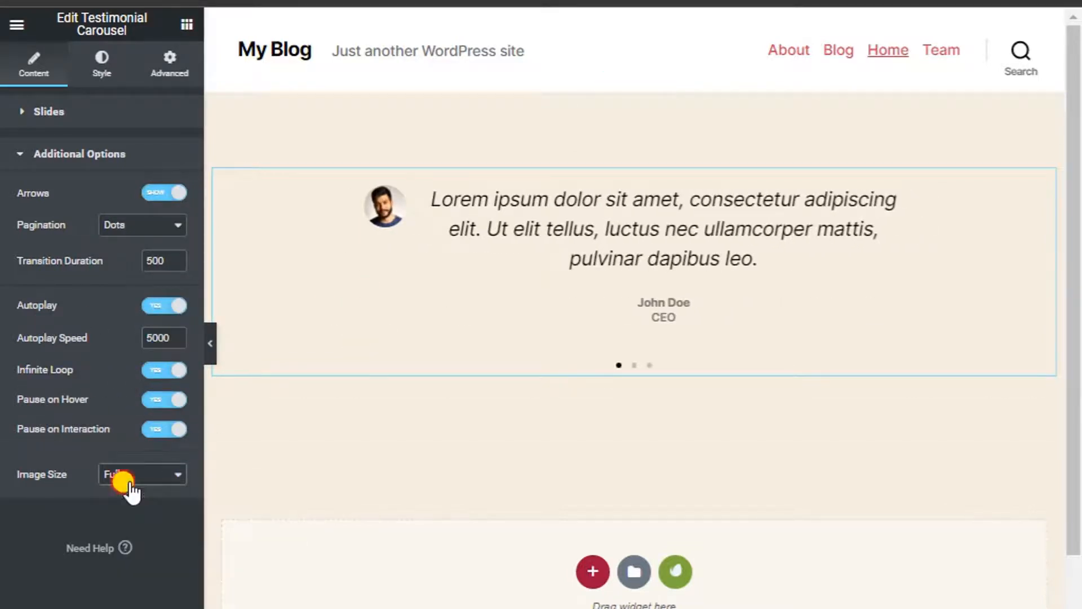
pyautogui.click(89, 163)
# Step: Set both the space between the slides and the slides' border radius to 0 in the carousel's style settings
pyautogui.click(101, 64)
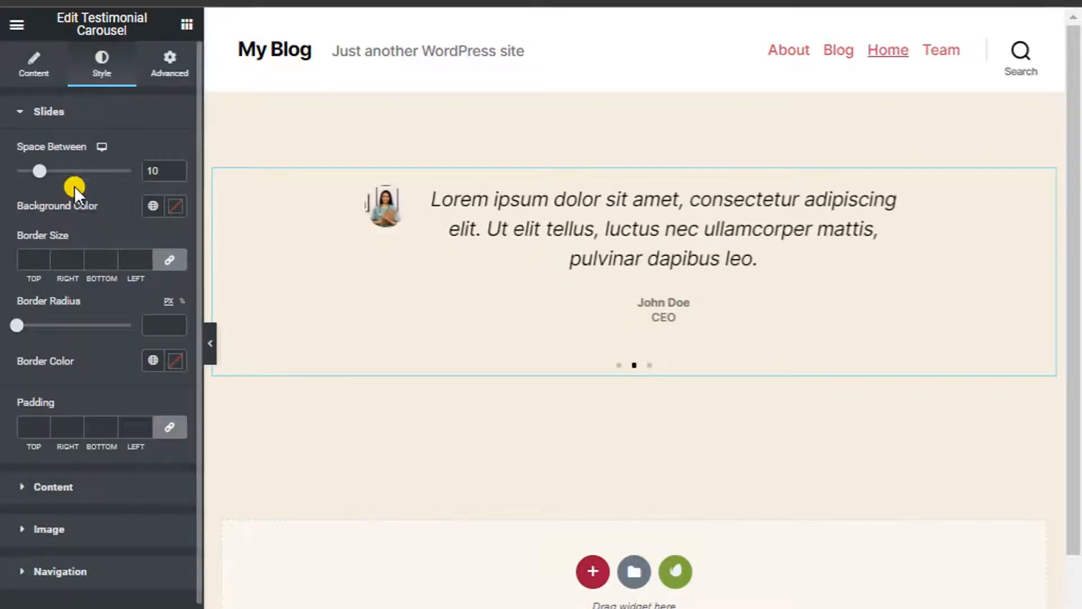
pyautogui.moveTo(43, 186); pyautogui.dragTo(2, 194)
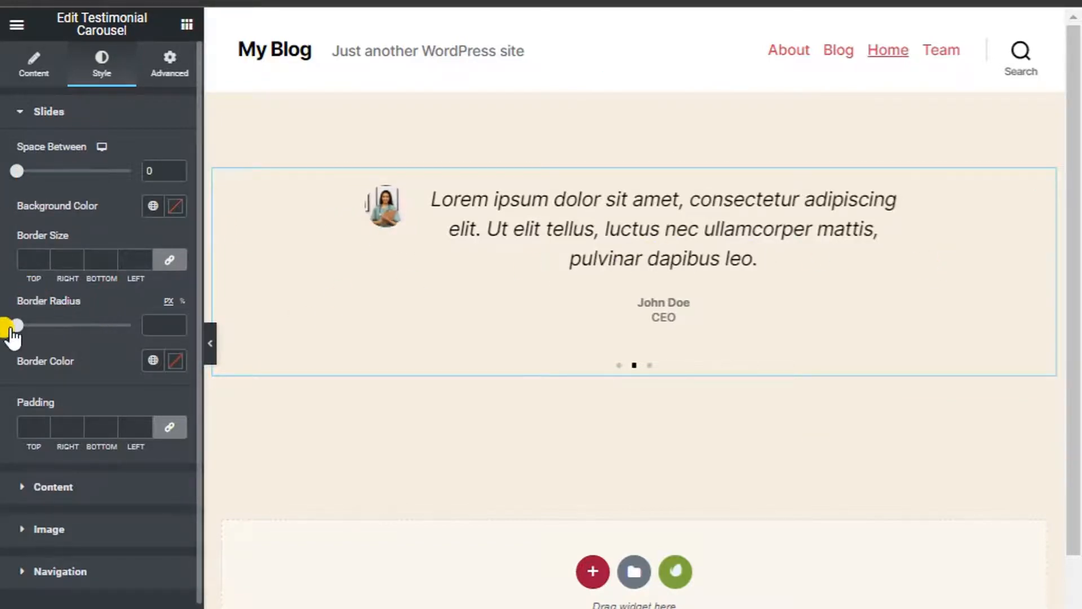
pyautogui.moveTo(24, 329); pyautogui.dragTo(4, 307)
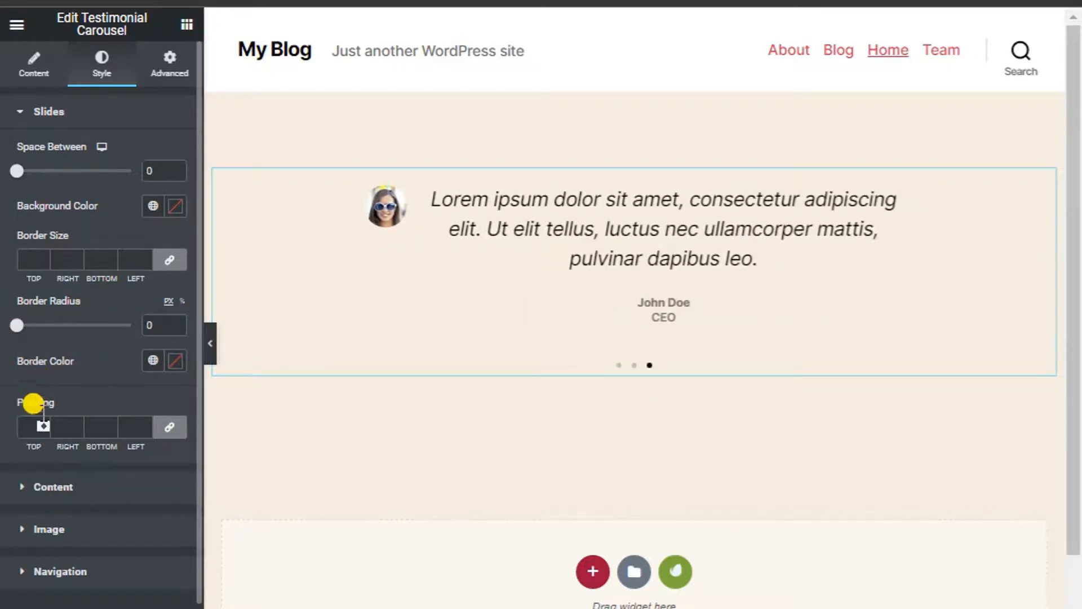
# Step: Set the content gap to 36 and color the testimonial text dark red, #601313
pyautogui.scroll(-1, 43, 426)
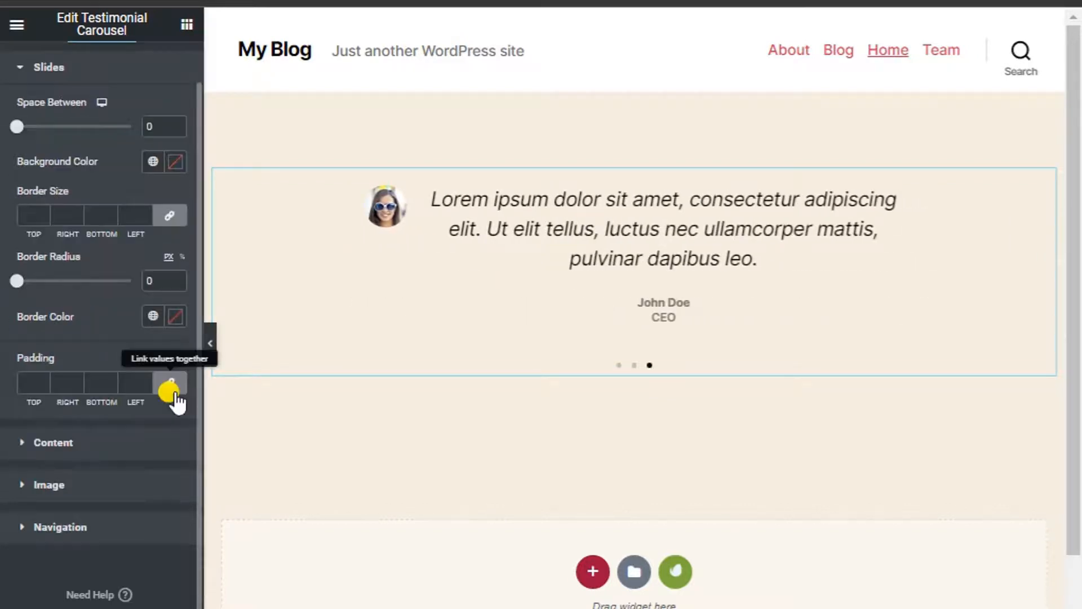
pyautogui.click(46, 442)
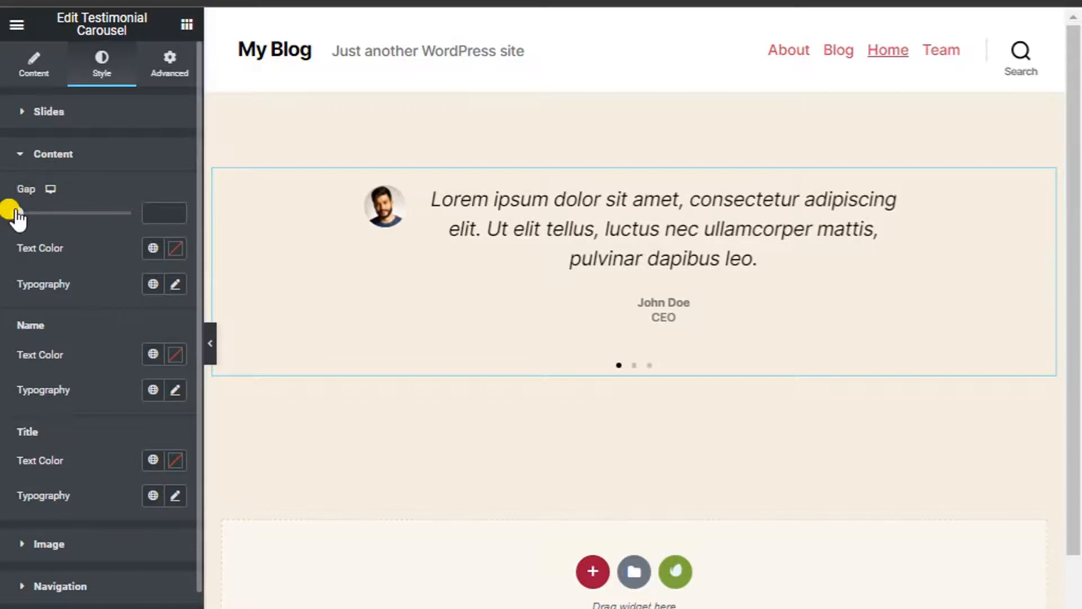
pyautogui.moveTo(17, 213); pyautogui.dragTo(58, 223)
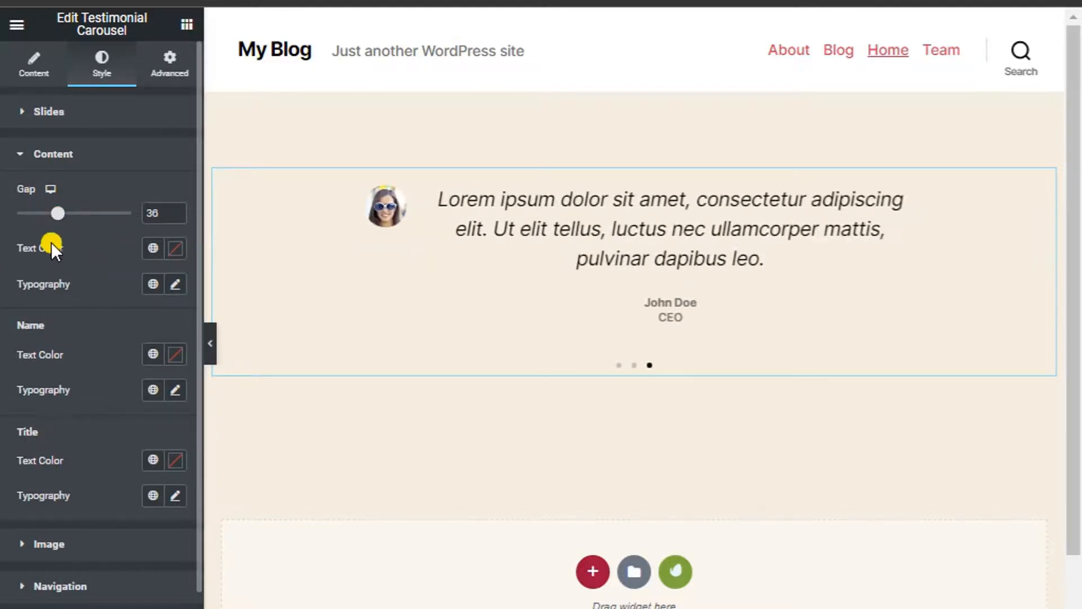
pyautogui.click(176, 249)
pyautogui.moveTo(181, 357); pyautogui.dragTo(242, 399)
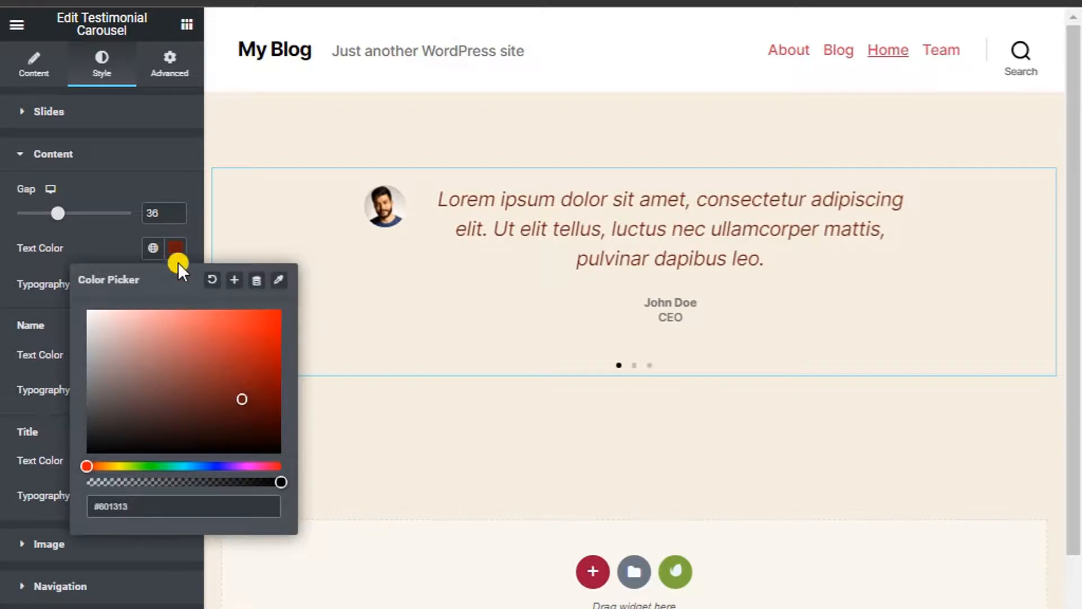
pyautogui.click(32, 292)
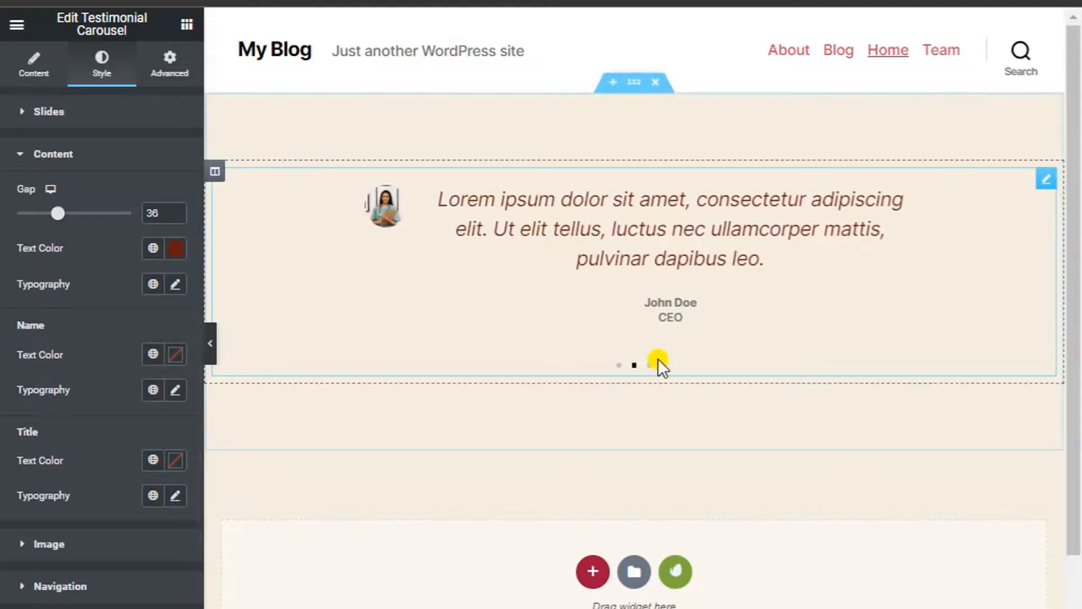
# Step: Color the testimonial's name near-black, #070606, and its title red, #AE0000
pyautogui.click(175, 355)
pyautogui.moveTo(141, 424); pyautogui.dragTo(98, 555)
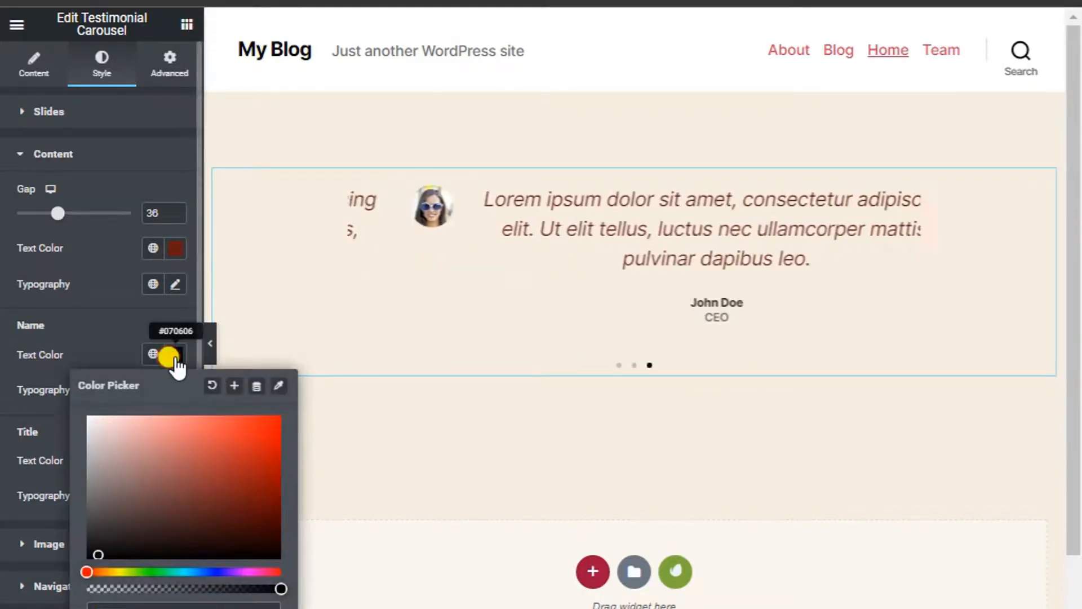
pyautogui.click(171, 356)
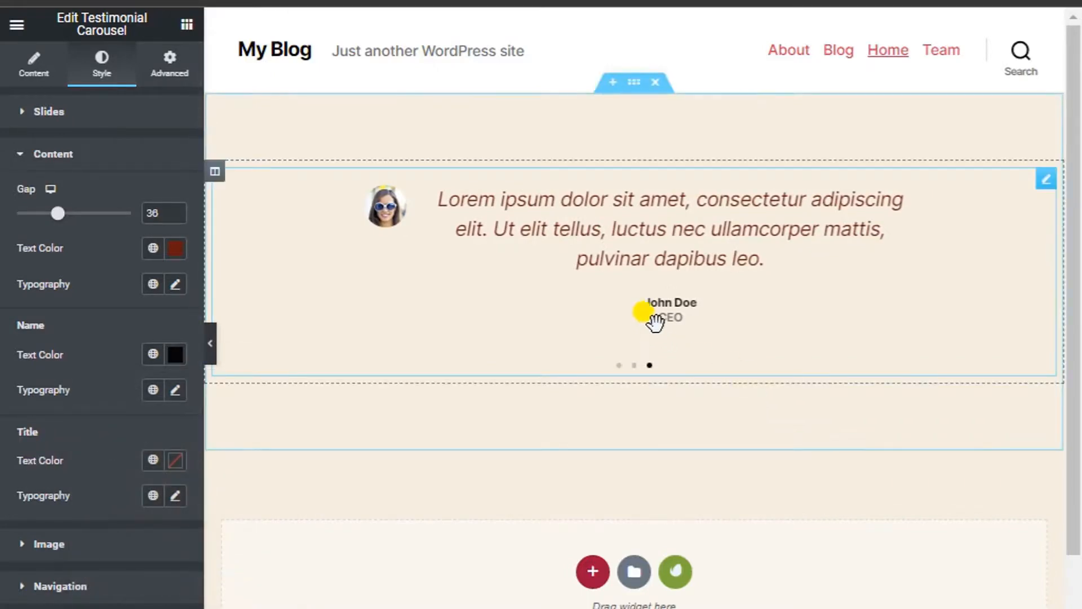
pyautogui.click(175, 466)
pyautogui.moveTo(249, 350); pyautogui.dragTo(280, 267)
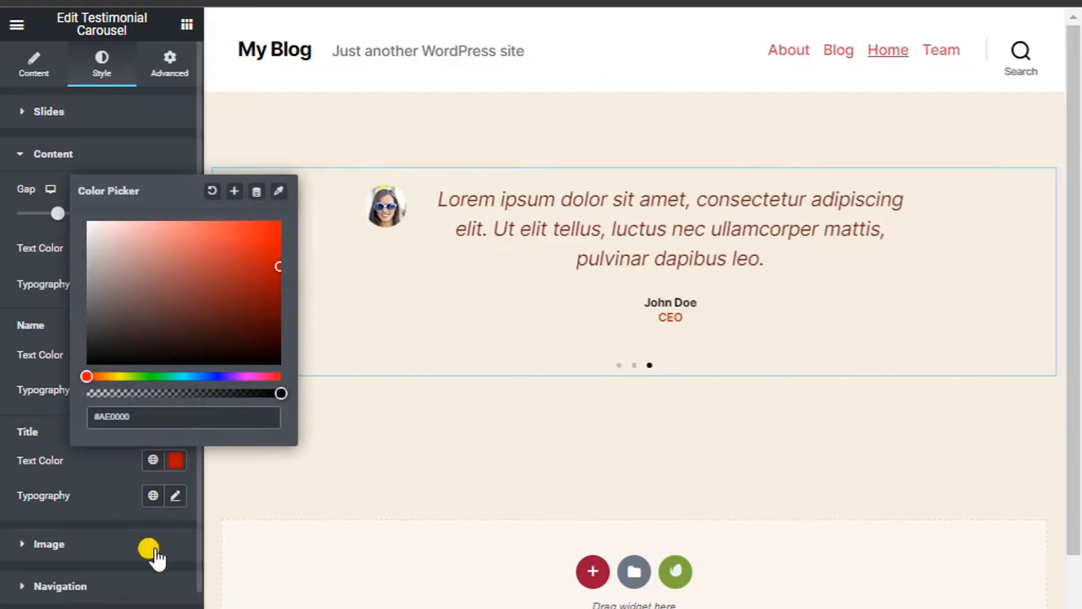
pyautogui.click(175, 467)
# Step: Set the slide images' size to 87 and gap to 44, and give them a small border radius for rounded-square corners
pyautogui.click(107, 546)
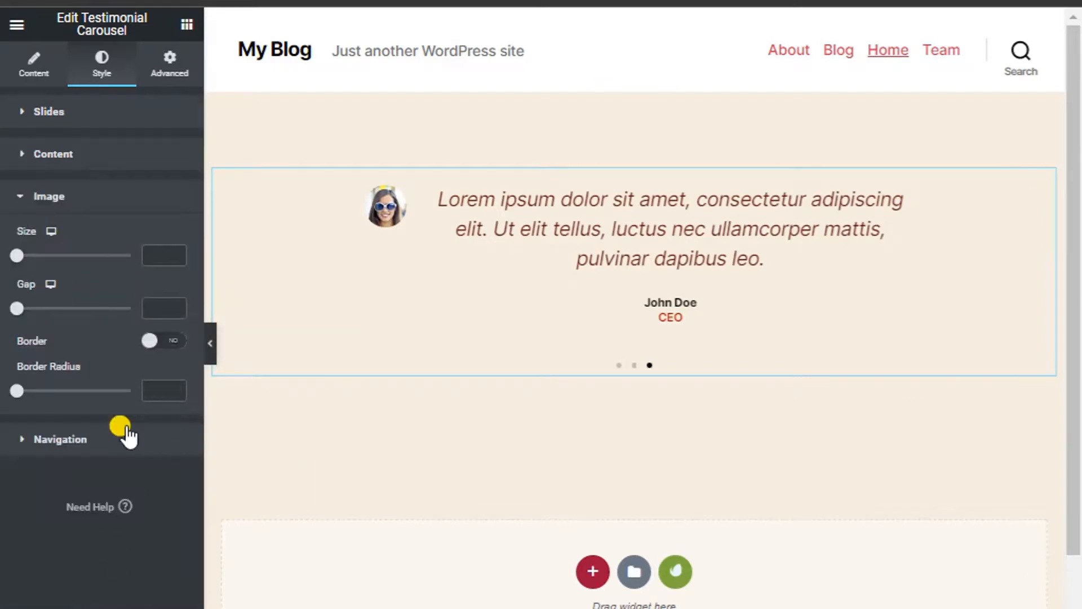
pyautogui.moveTo(13, 257); pyautogui.dragTo(63, 257)
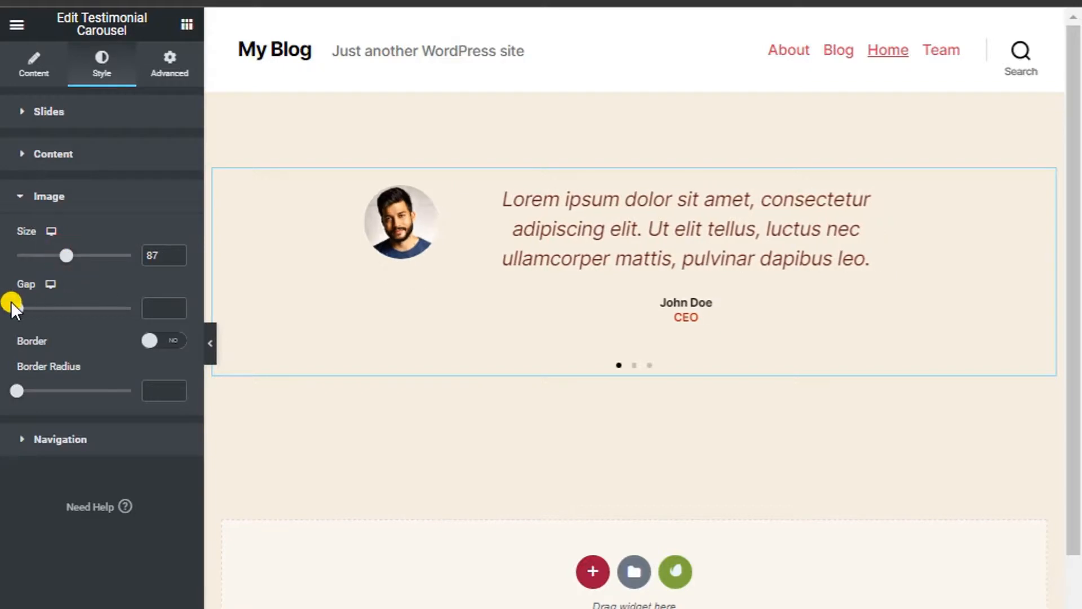
pyautogui.moveTo(17, 307); pyautogui.dragTo(62, 309)
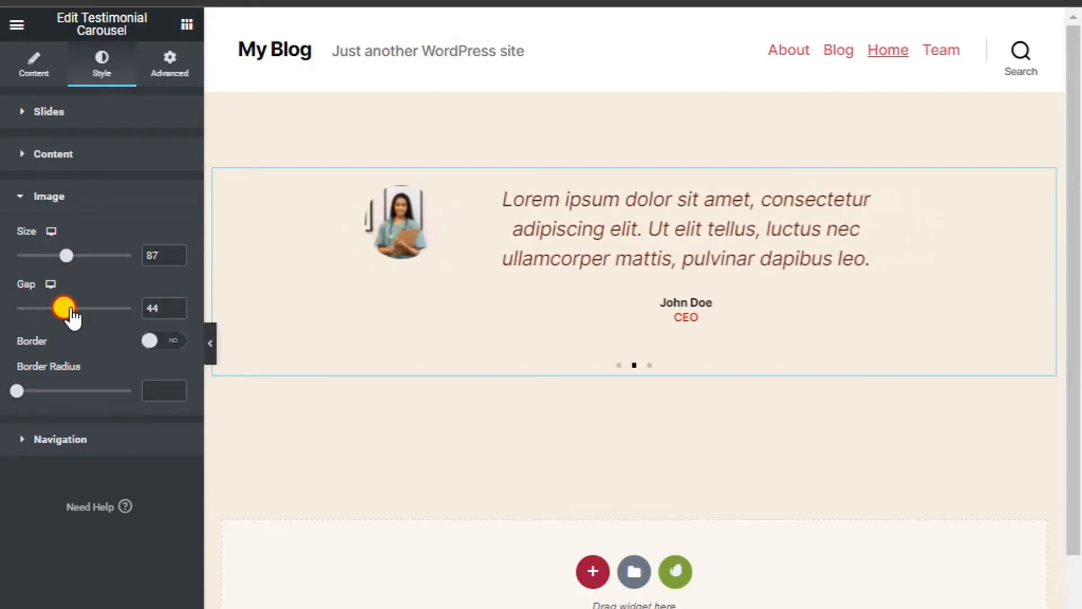
pyautogui.moveTo(17, 398); pyautogui.dragTo(41, 399)
# Step: Enlarge the carousel's navigation arrows to size 89 and set the pagination dots' size to 12
pyautogui.click(78, 442)
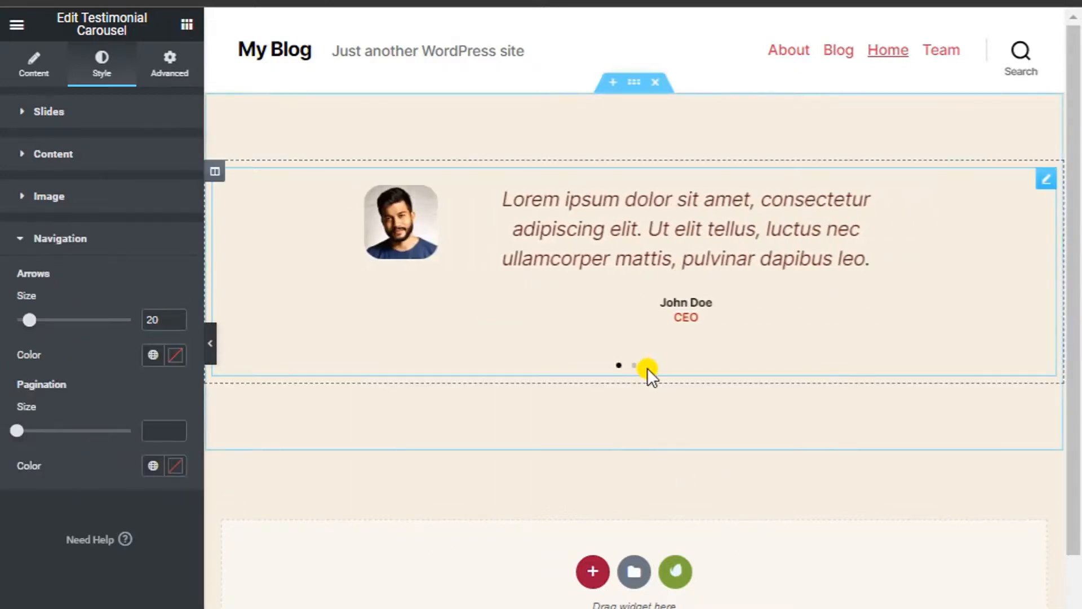
pyautogui.moveTo(21, 314); pyautogui.dragTo(115, 322)
pyautogui.moveTo(17, 431); pyautogui.dragTo(72, 437)
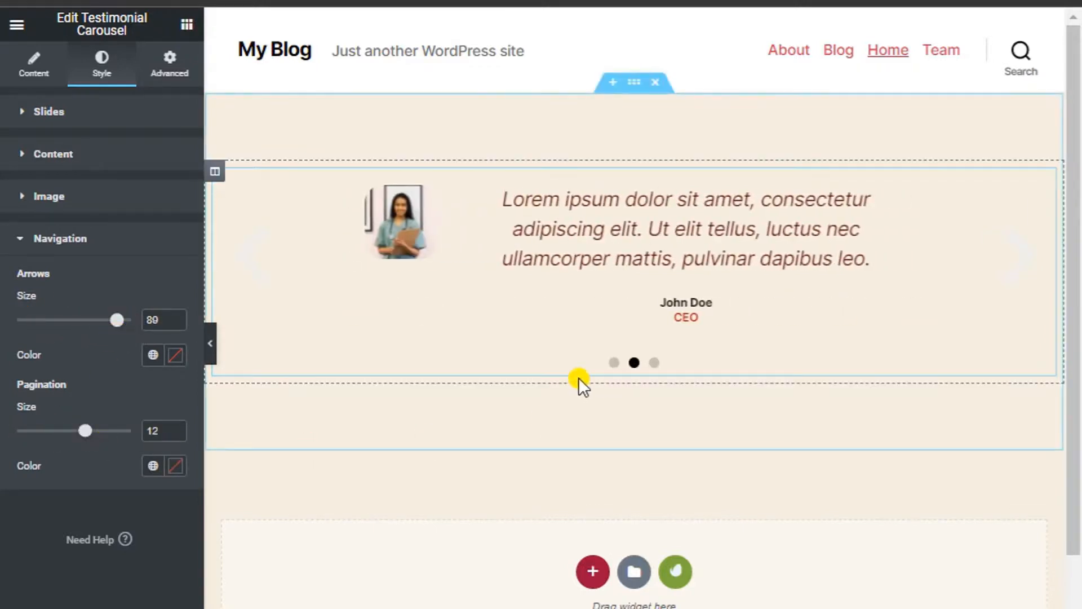
# Step: Try a bright red on the navigation arrows, color them dark olive instead, and set their size to 44
pyautogui.click(170, 357)
pyautogui.moveTo(188, 442); pyautogui.dragTo(265, 397)
pyautogui.click(248, 271)
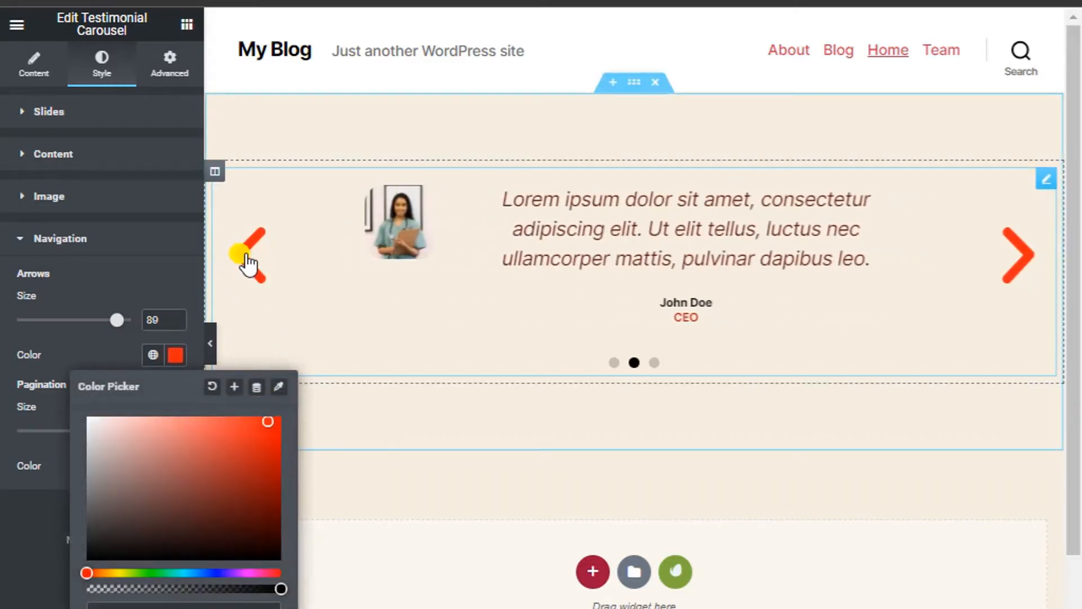
pyautogui.click(125, 573)
pyautogui.moveTo(138, 553); pyautogui.dragTo(204, 497)
pyautogui.click(105, 338)
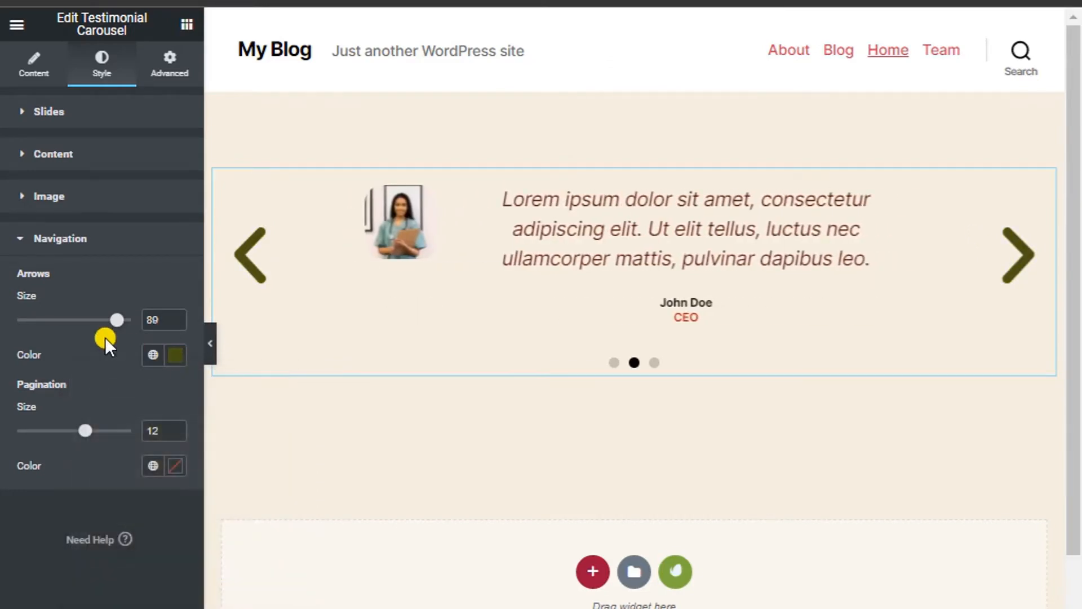
pyautogui.moveTo(120, 339); pyautogui.dragTo(63, 340)
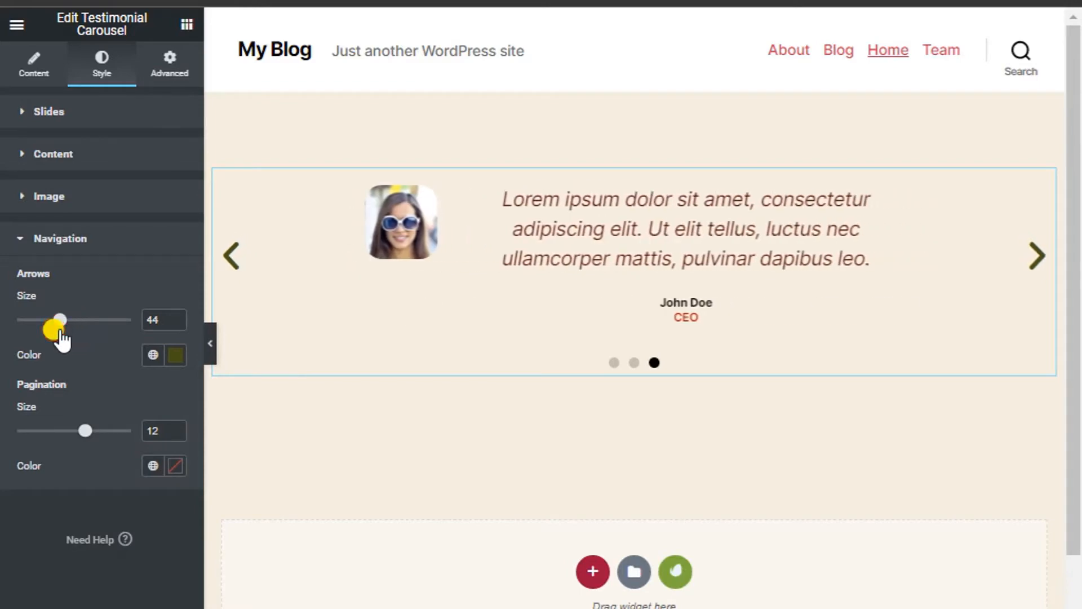
# Step: Color the pagination dots very dark green and switch the carousel to its second slide to preview them
pyautogui.click(175, 467)
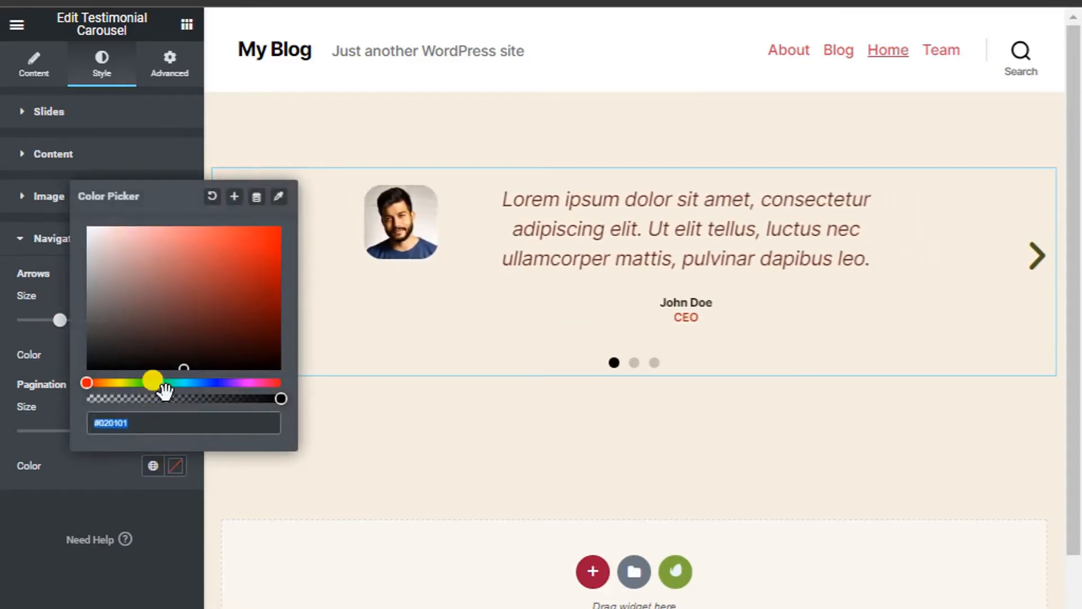
pyautogui.click(195, 251)
pyautogui.click(233, 323)
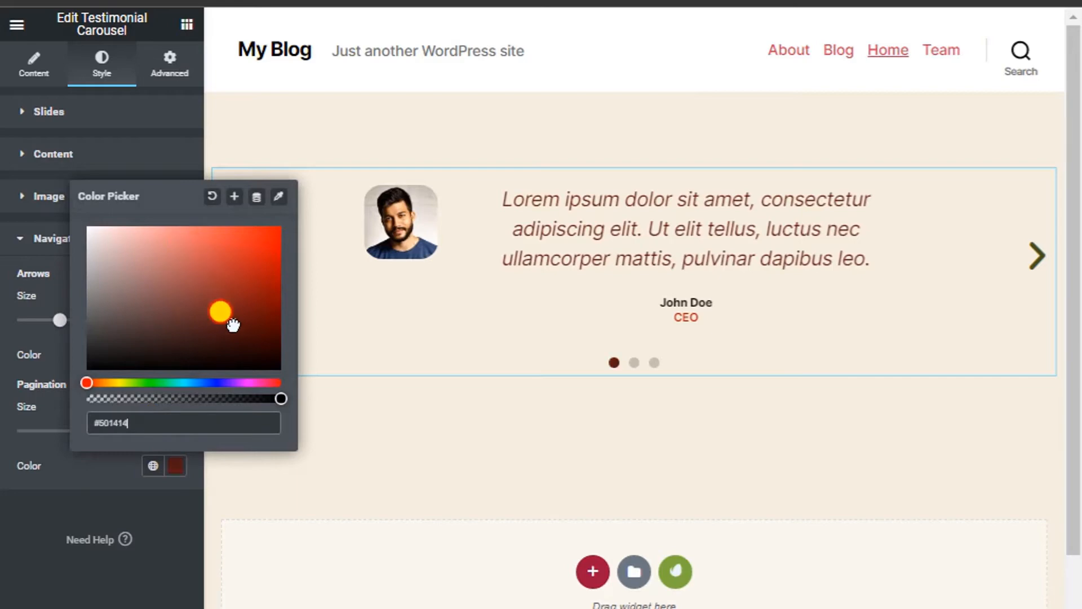
pyautogui.click(145, 383)
pyautogui.moveTo(237, 324); pyautogui.dragTo(231, 341)
pyautogui.click(182, 517)
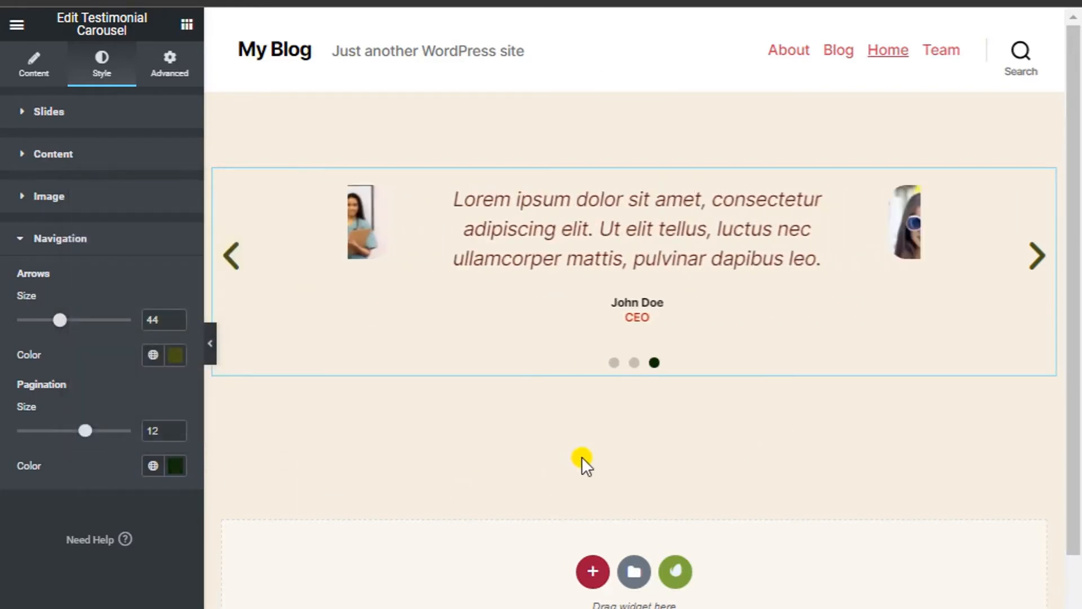
pyautogui.click(634, 364)
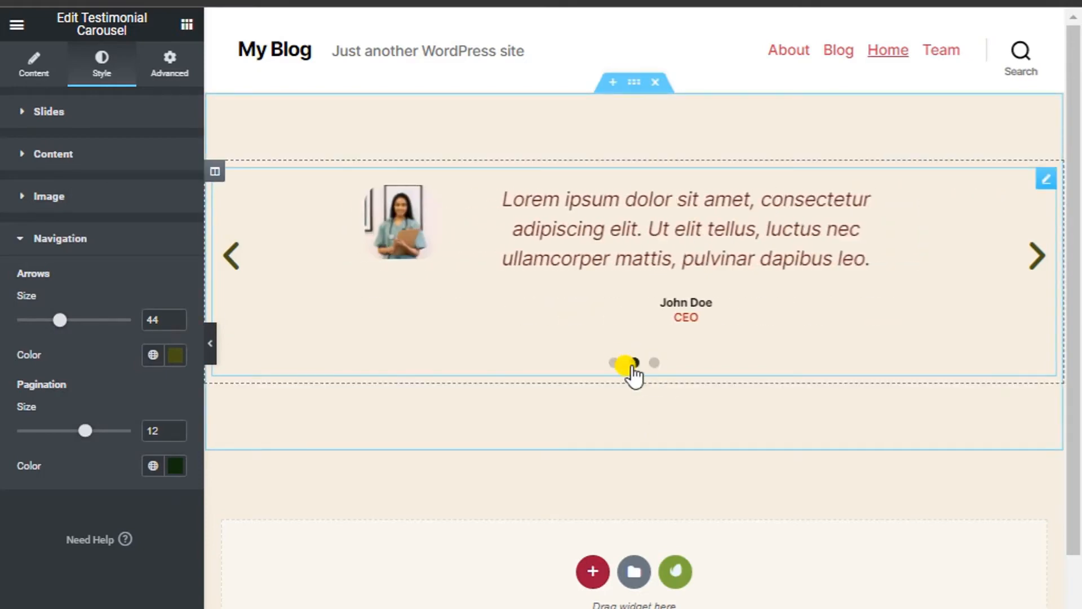